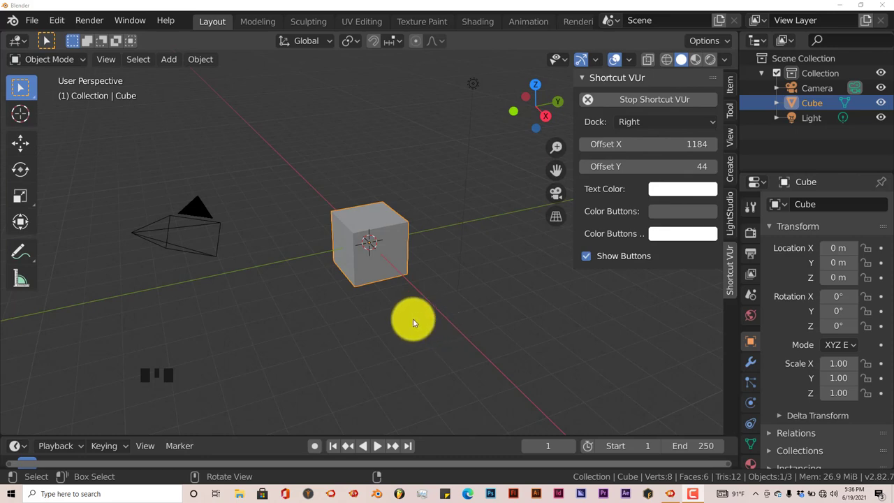
Step: Delete the default camera and cube, leaving only the light
middle_click_drag(409, 300, 444, 299)
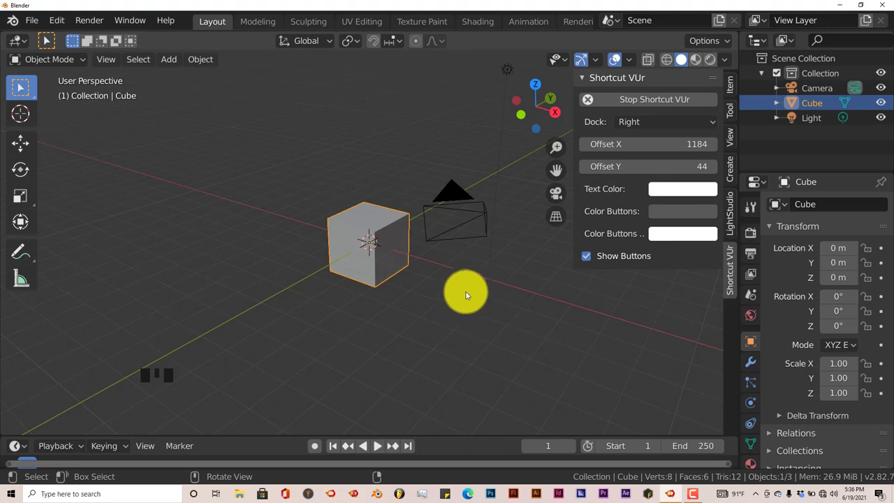
middle_click_drag(465, 293, 390, 302)
left_click(203, 260)
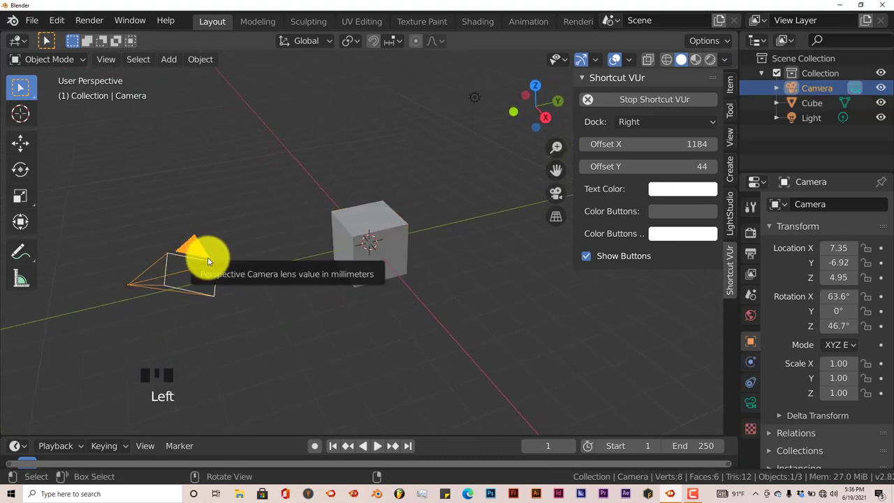
key("BackSpace")
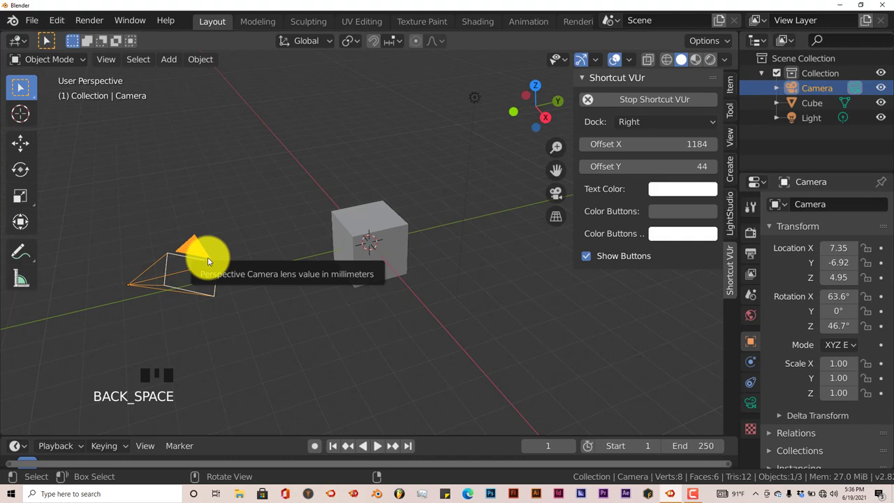
key("Delete")
left_click(375, 269)
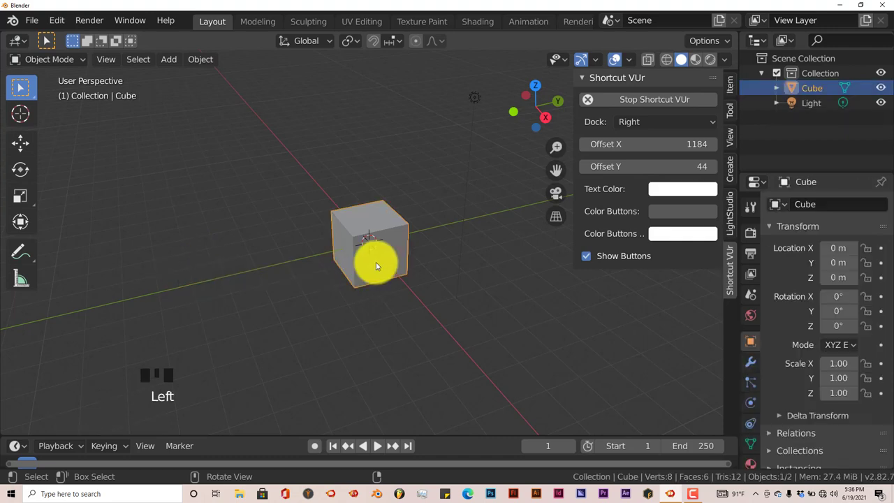
key("Delete")
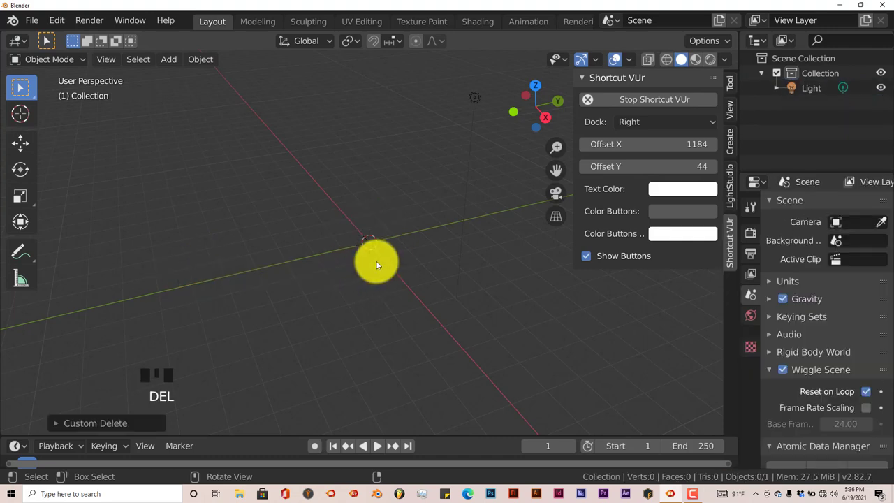
Step: Raise the World colour's value to about 0.89 for a light grey backdrop
left_click(745, 316)
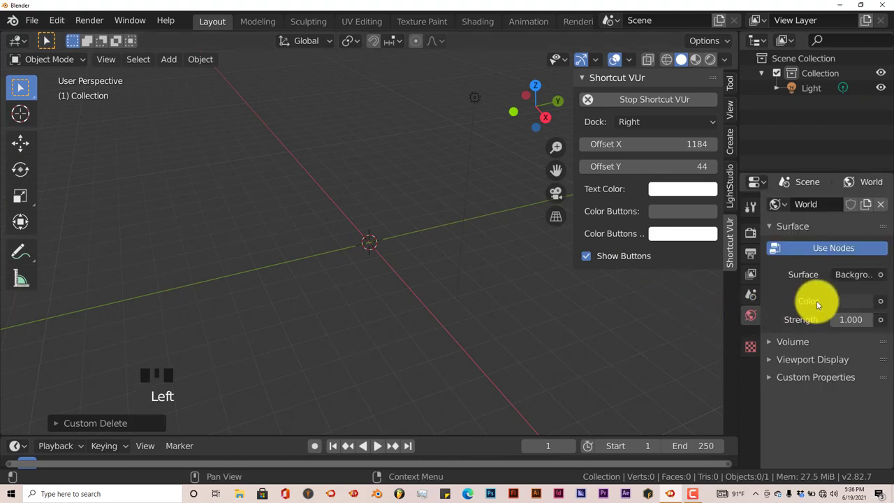
left_click(840, 299)
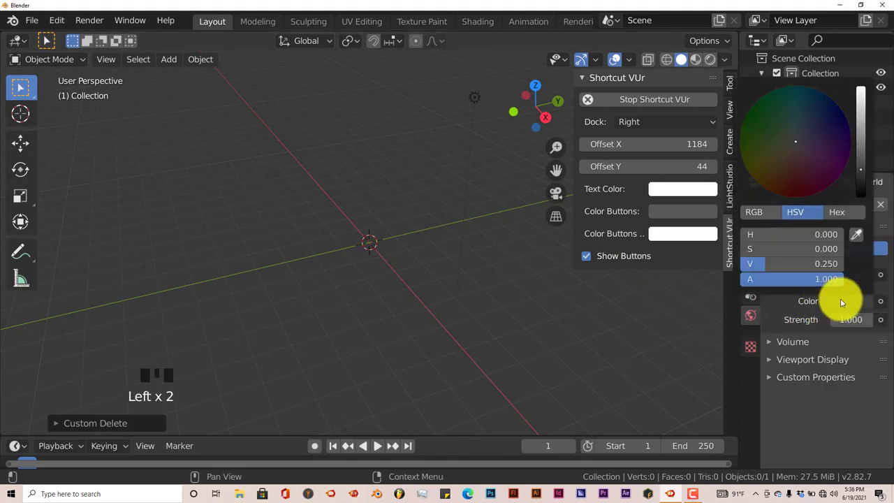
left_click(861, 102)
middle_click_drag(295, 200, 314, 177)
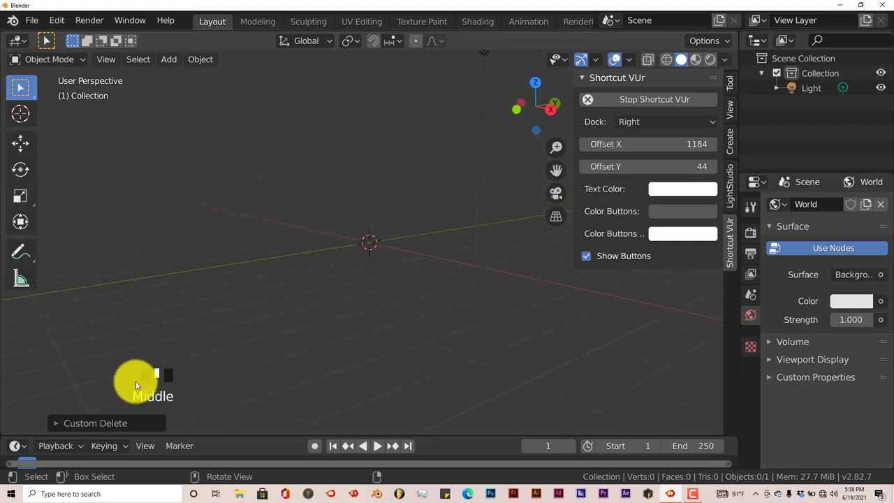
Step: Add a Suzanne monkey mesh and frame it in front orthographic view
middle_click_drag(202, 369, 351, 323)
key("shift+a")
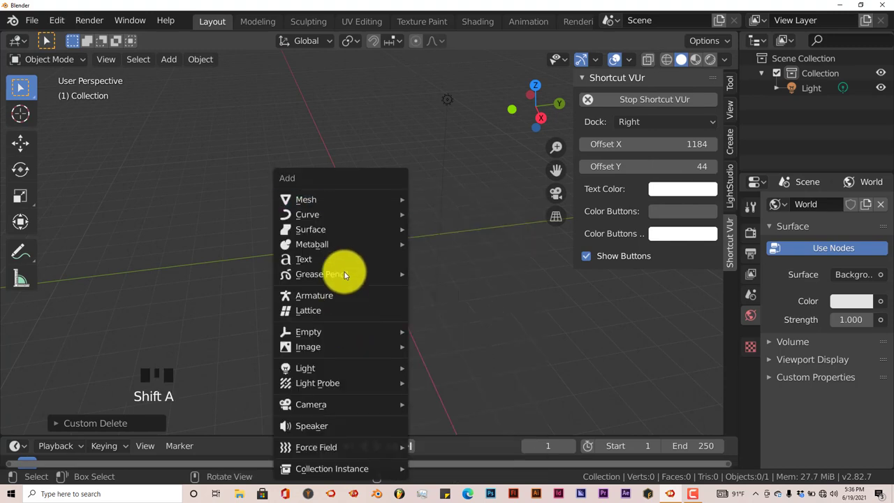
mouse_move(369, 202)
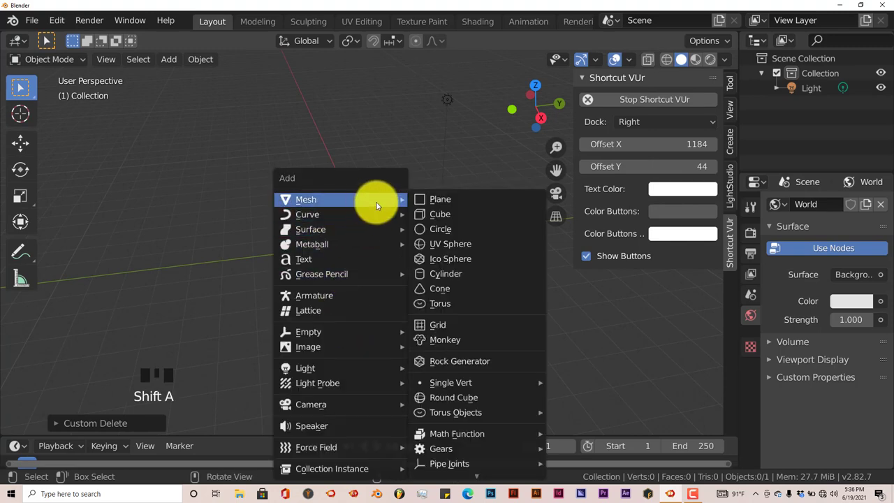
left_click(451, 339)
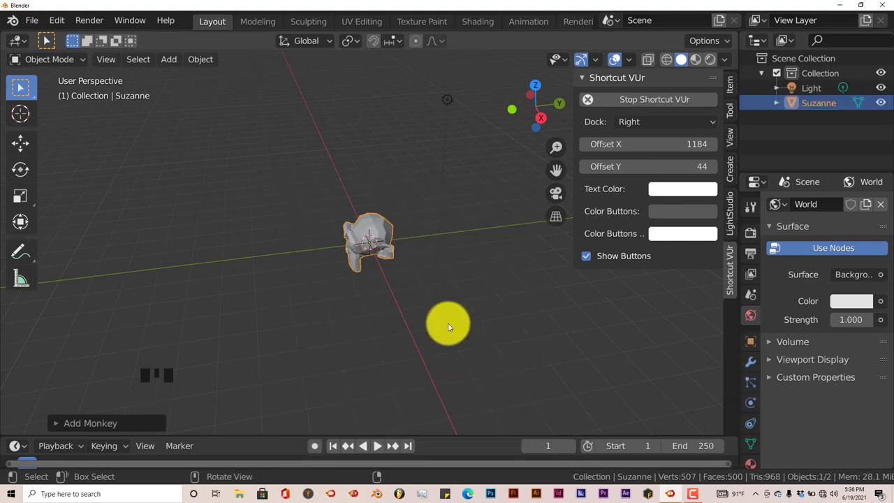
key("KP_1")
scroll(448, 322, "up", 9)
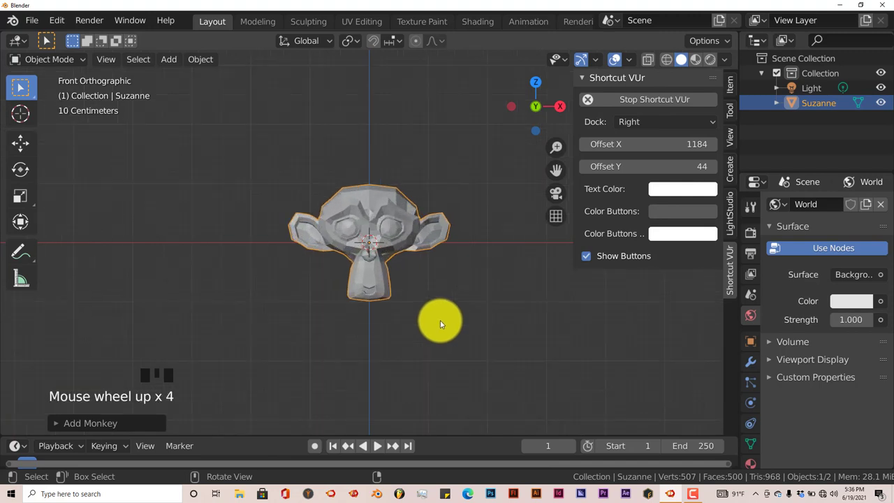
middle_click_drag(444, 313, 434, 317, "shift")
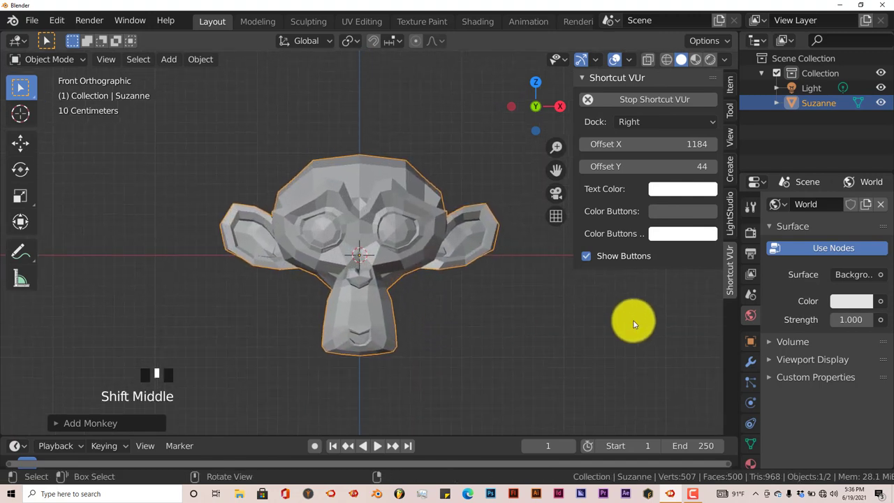
Step: Add a Subdivision Surface modifier to Suzanne
left_click(753, 367)
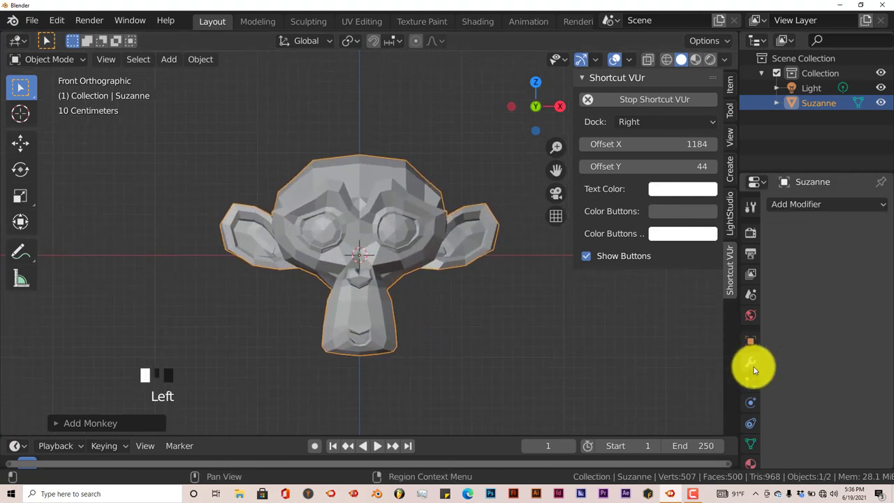
left_click(802, 206)
left_click(624, 448)
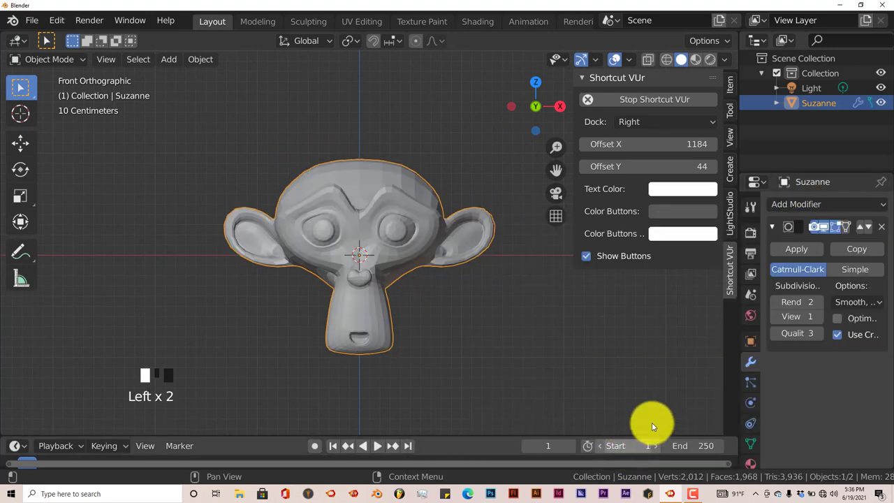
Step: Apply Shade Smooth to the monkey head
key("w")
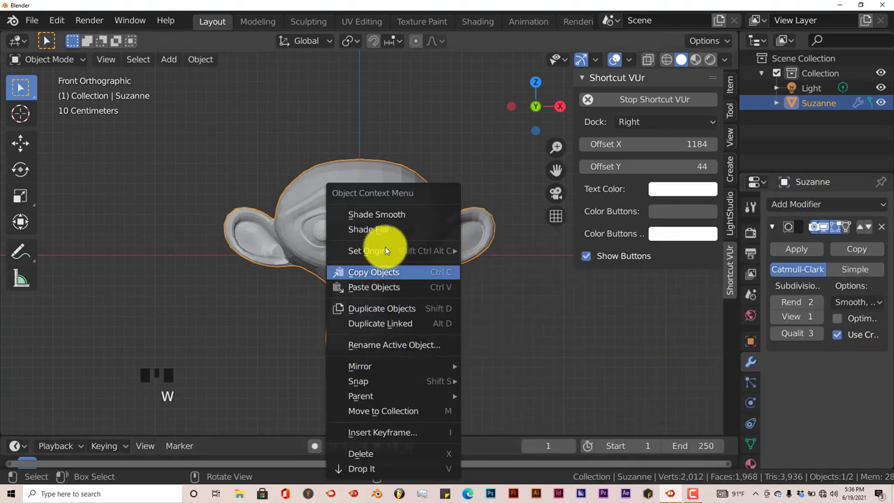
left_click(405, 211)
scroll(416, 287, "down", 4)
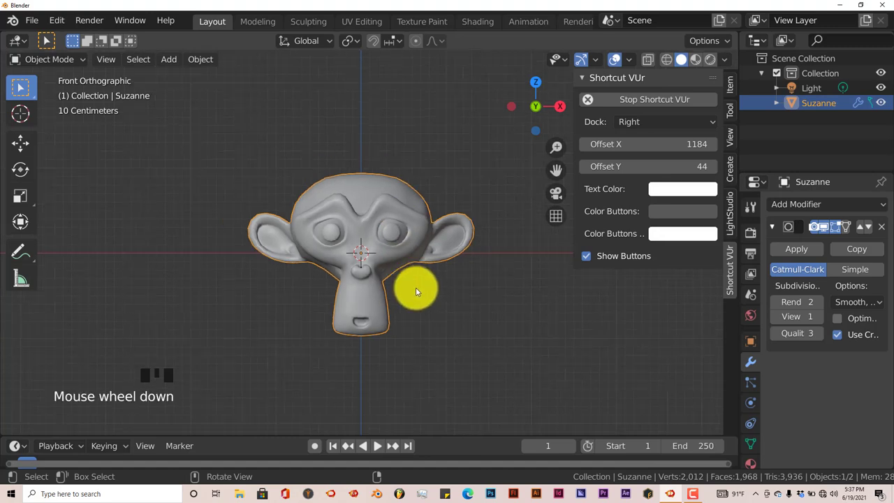
scroll(414, 286, "down", 1)
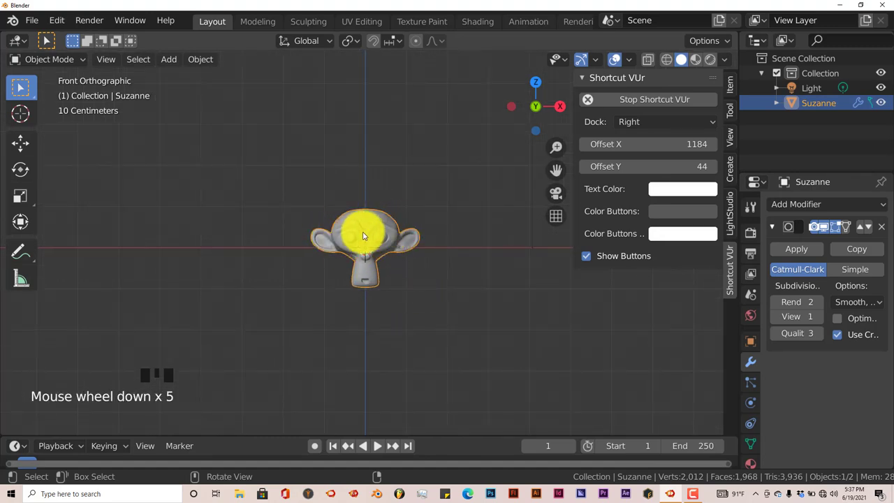
scroll(362, 239, "up", 3)
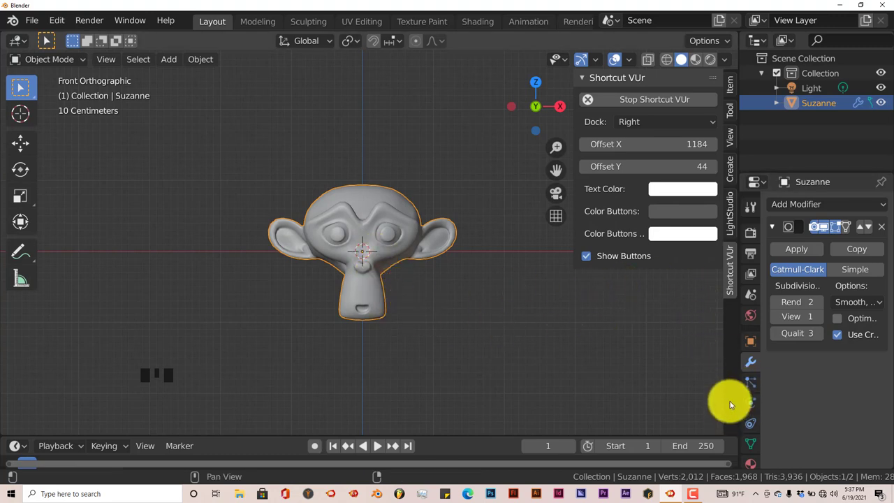
Step: Create a new material for Suzanne and rename it 'monkey'
scroll(751, 426, "down", 2)
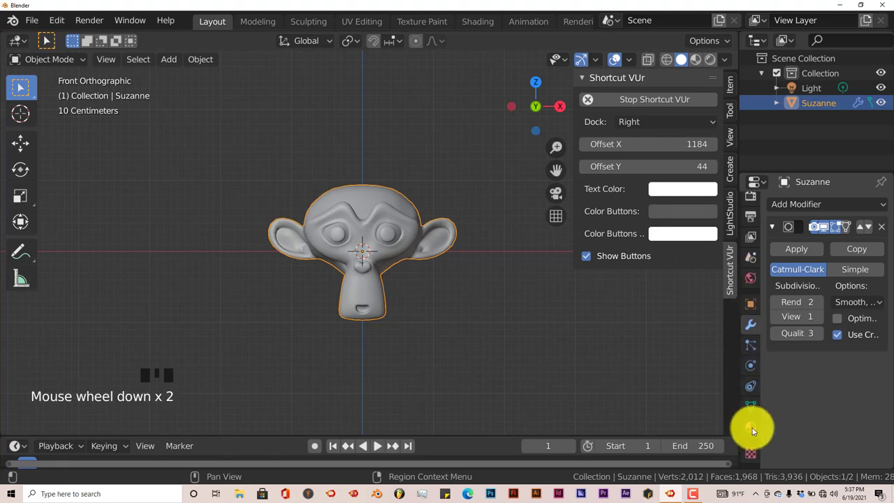
scroll(750, 426, "down", 2)
left_click(749, 420)
left_click(830, 274)
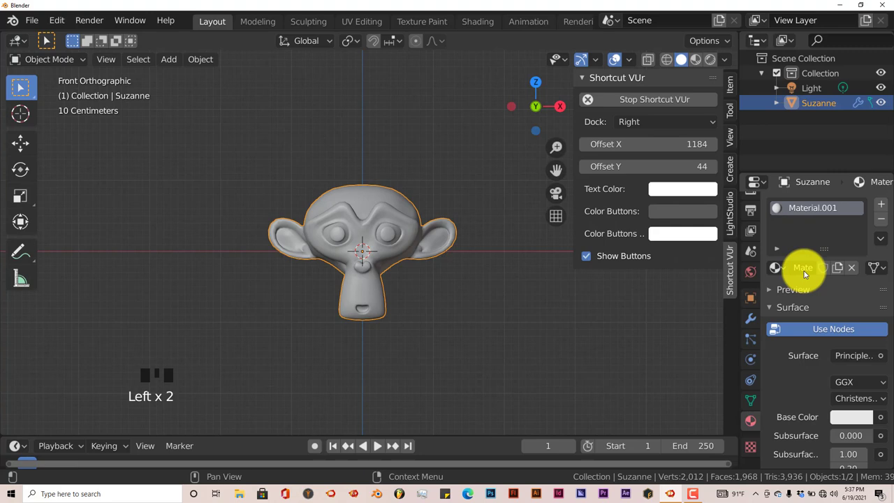
left_click(804, 271)
type("monkey")
key("Return")
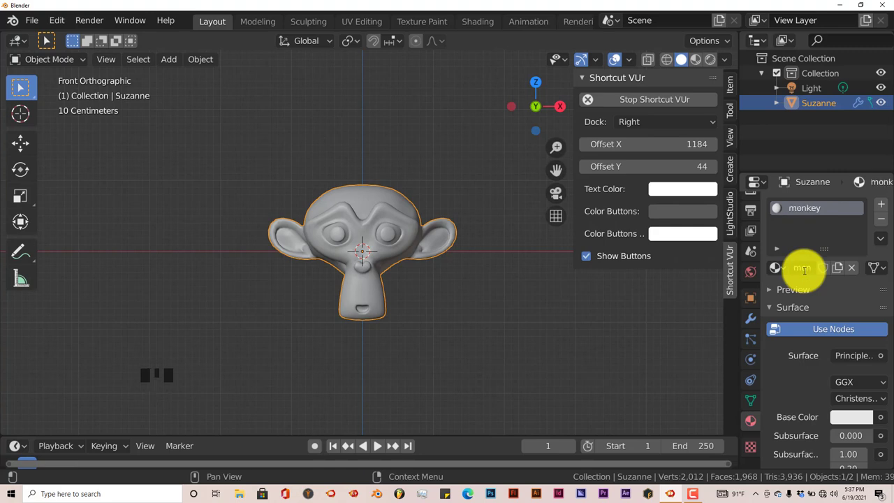
scroll(419, 314, "down", 2)
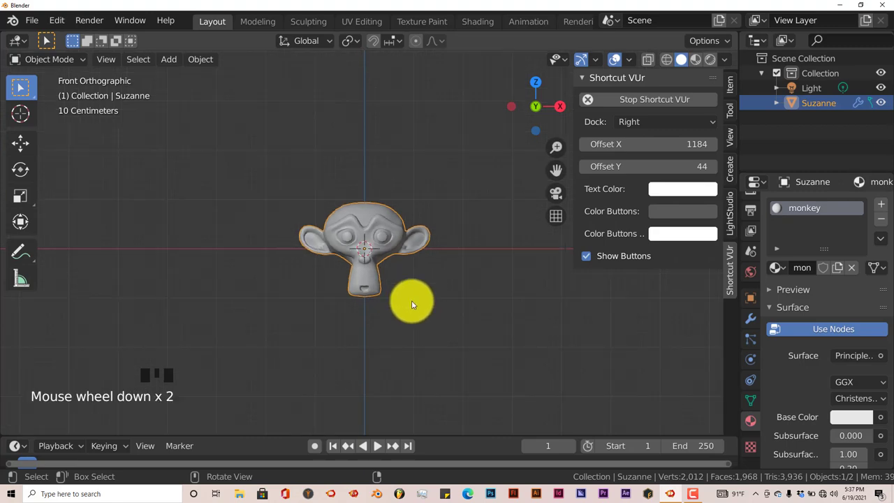
scroll(397, 287, "down", 1)
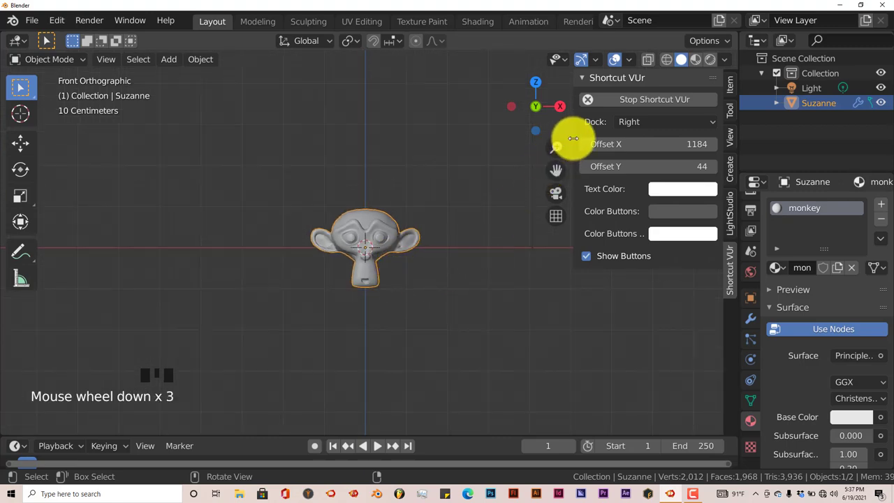
Step: Duplicate the monkey head and slide the copy to the right along X
left_click_drag(572, 136, 713, 140)
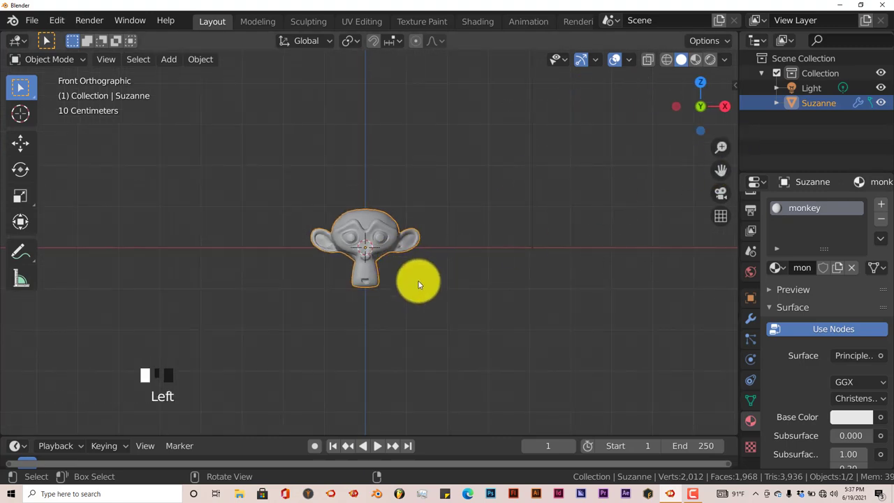
key("shift")
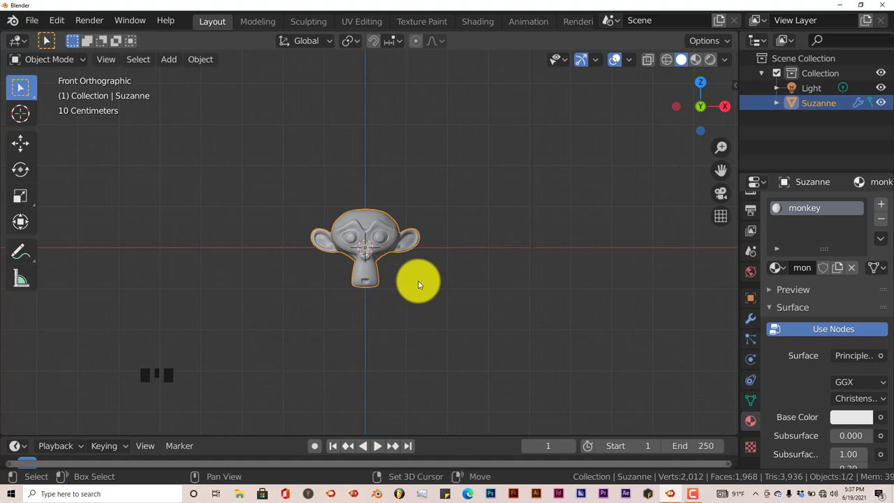
key("shift+d")
right_click(417, 281)
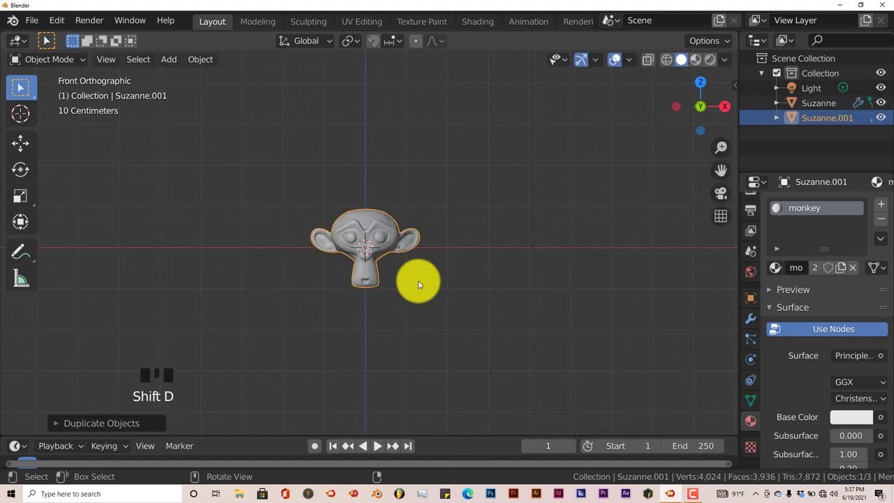
left_click(19, 146)
left_click_drag(417, 251, 534, 249)
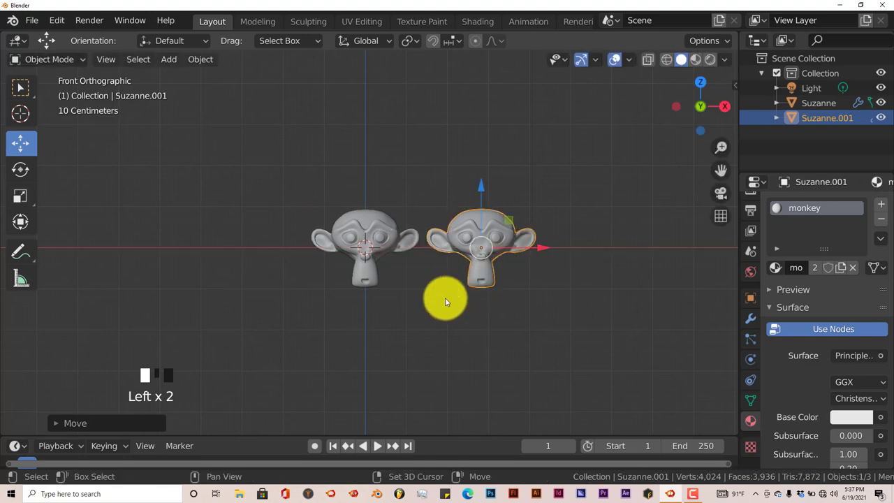
Step: Duplicate again and place the third monkey left of the original
key("shift+d")
right_click(444, 299)
left_click_drag(528, 249, 291, 247)
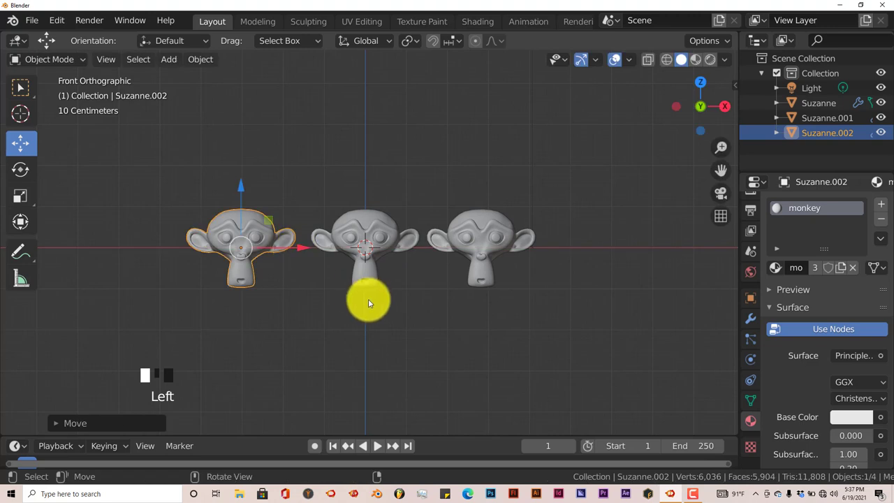
middle_click_drag(367, 296, 371, 317, "shift")
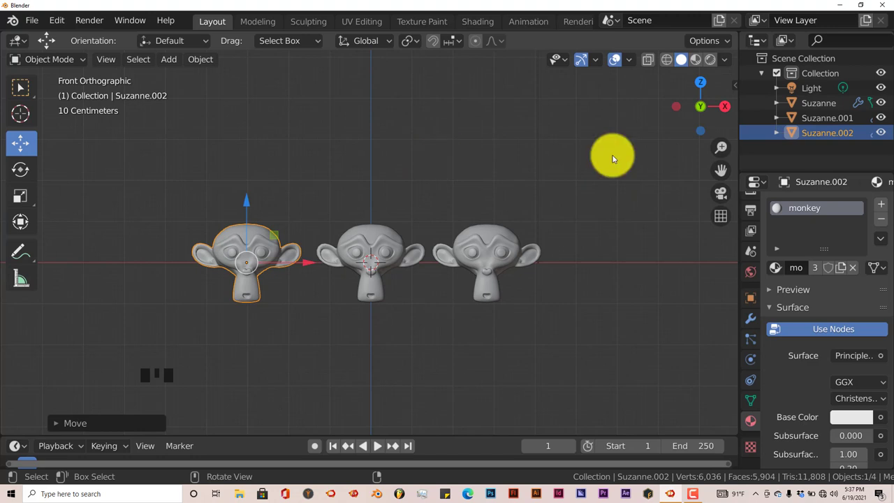
Step: Split the 3D viewport into upper and lower views from its top-right corner
left_click_drag(735, 32, 708, 219)
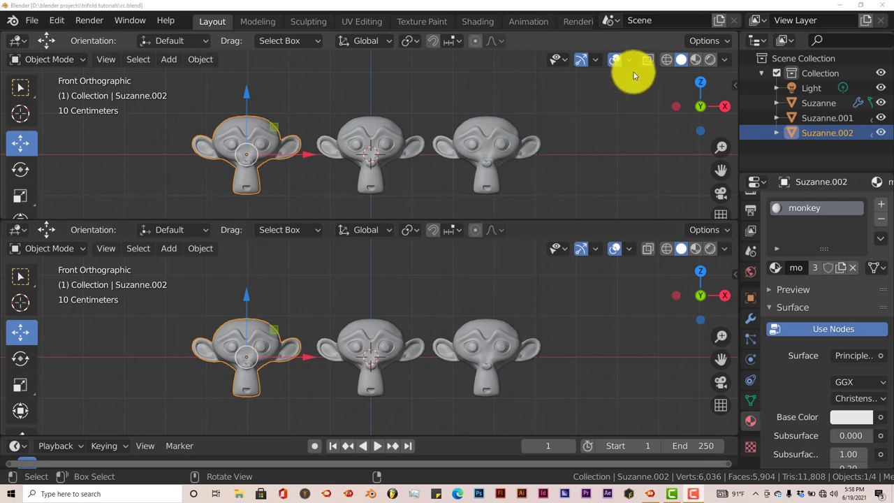
Step: Set the top view to Rendered shading and turn on the on-screen pressed-keys display
left_click(715, 61)
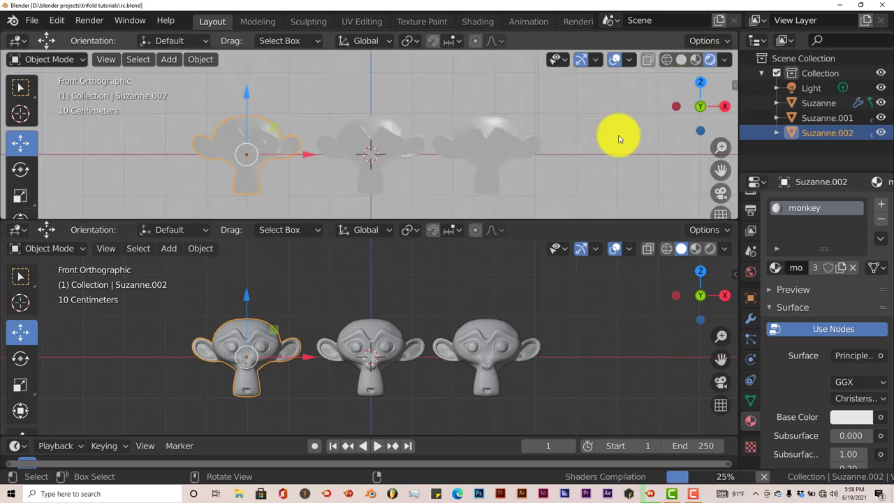
left_click(733, 84)
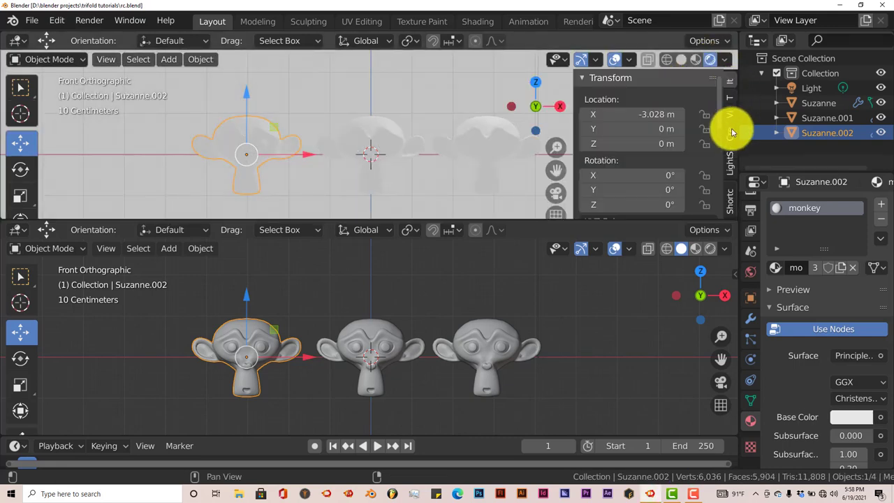
left_click(730, 200)
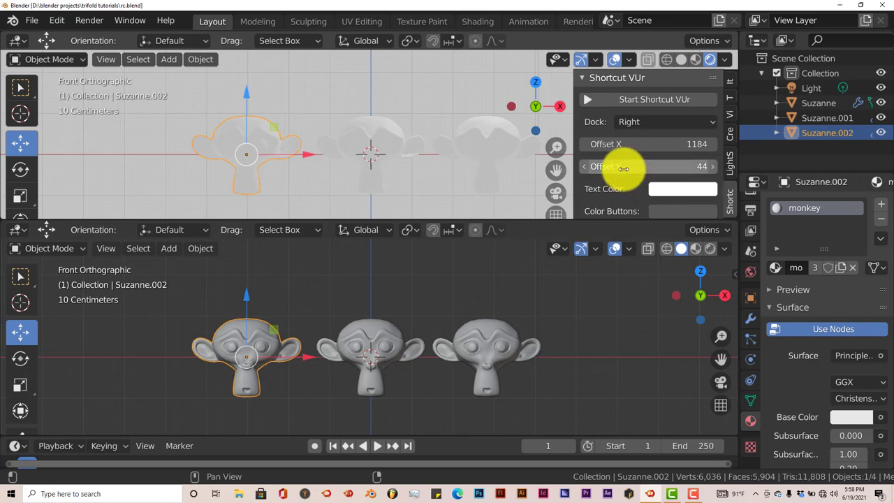
scroll(312, 196, "down", 3)
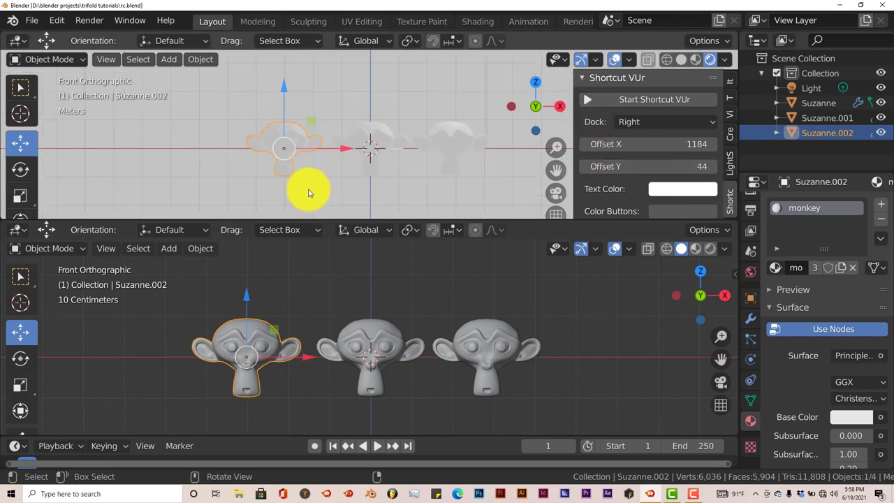
left_click(585, 102)
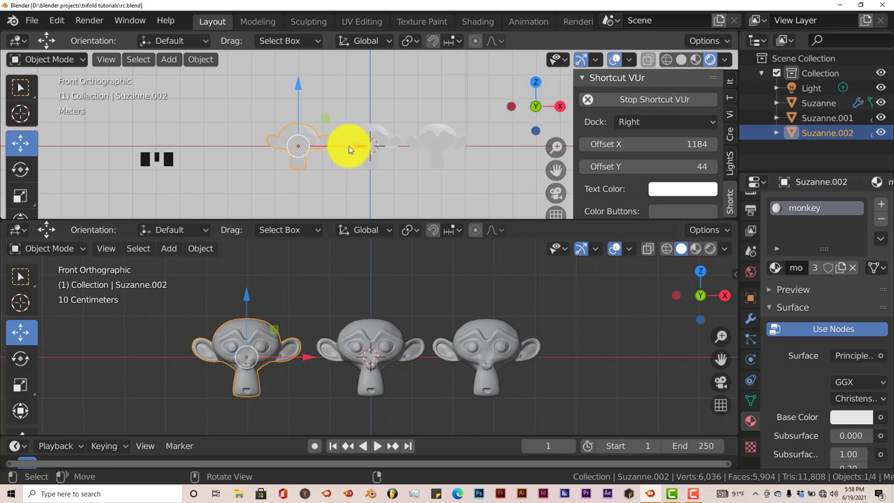
scroll(347, 151, "down", 3)
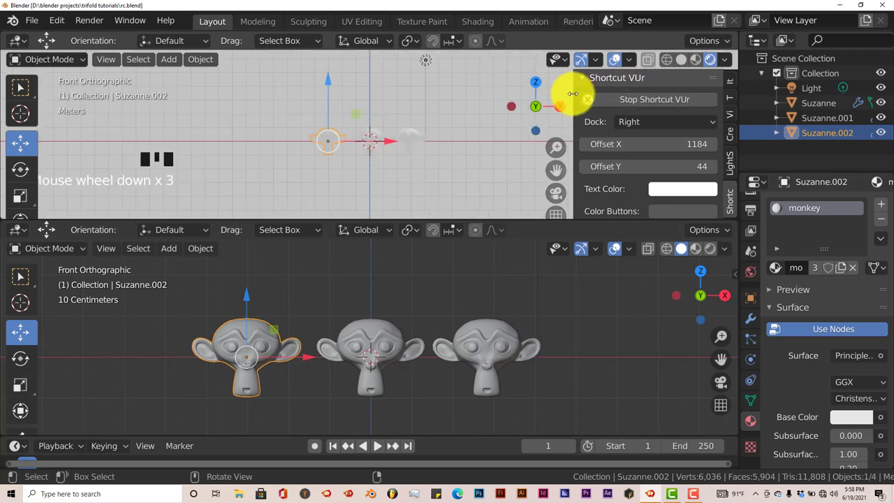
left_click_drag(574, 90, 771, 100)
scroll(497, 148, "up", 4)
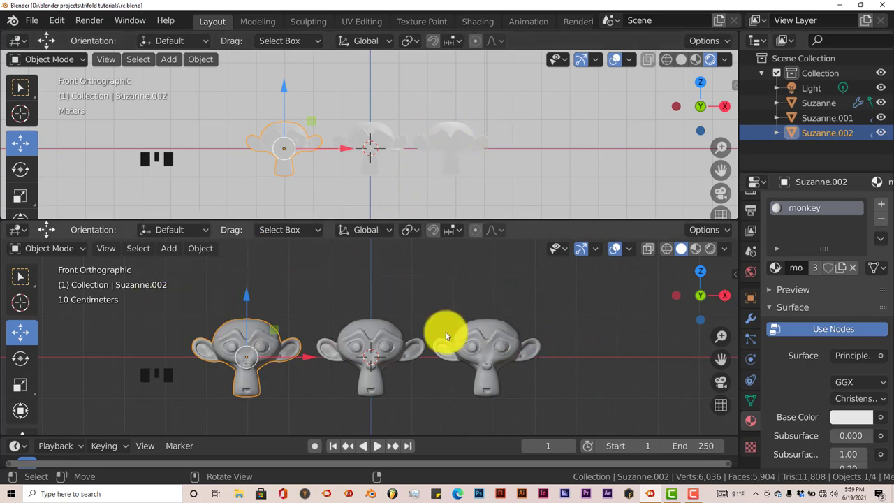
Step: Change the lower area to the Shader Editor and frame the monkey material's nodes
left_click(60, 251)
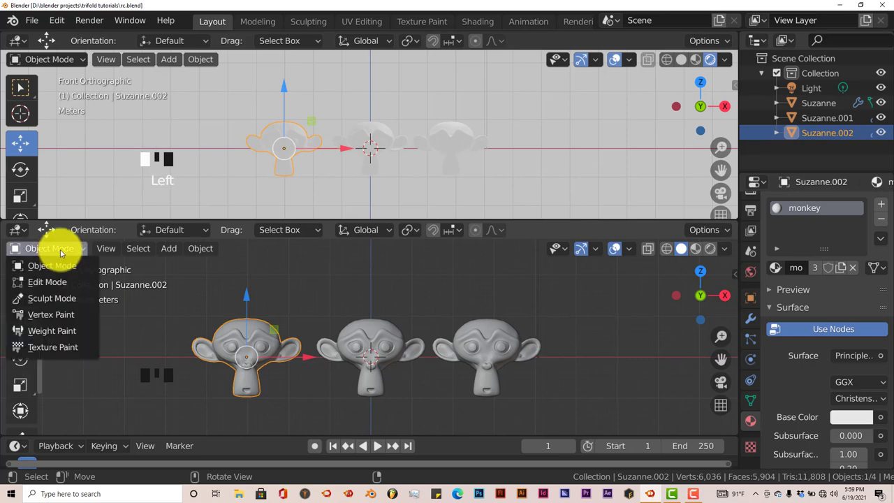
left_click(19, 229)
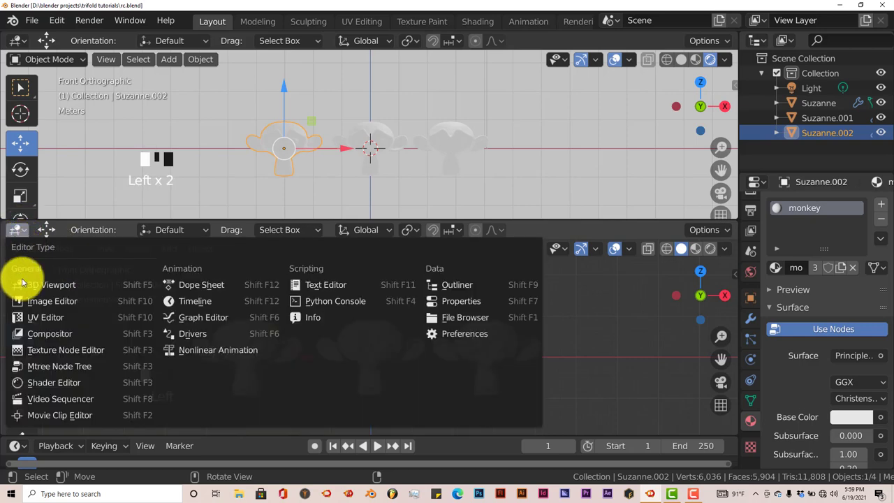
left_click(32, 383)
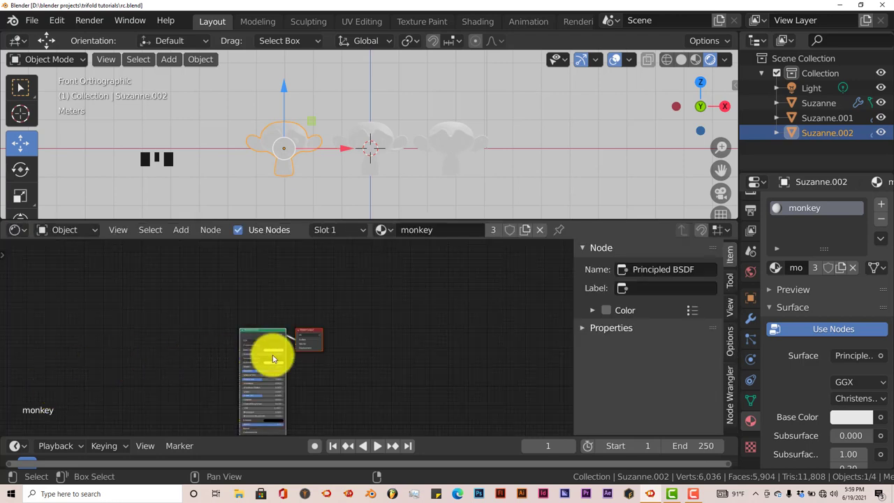
middle_click_drag(318, 343, 361, 286)
scroll(404, 354, "up", 6)
scroll(407, 351, "up", 3)
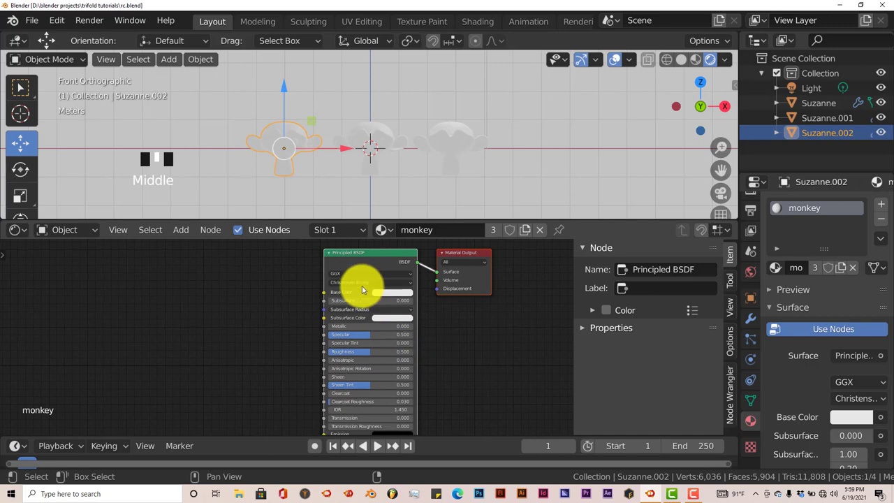
Step: Select the Principled BSDF node and bring up the Add node menu
left_click(370, 254)
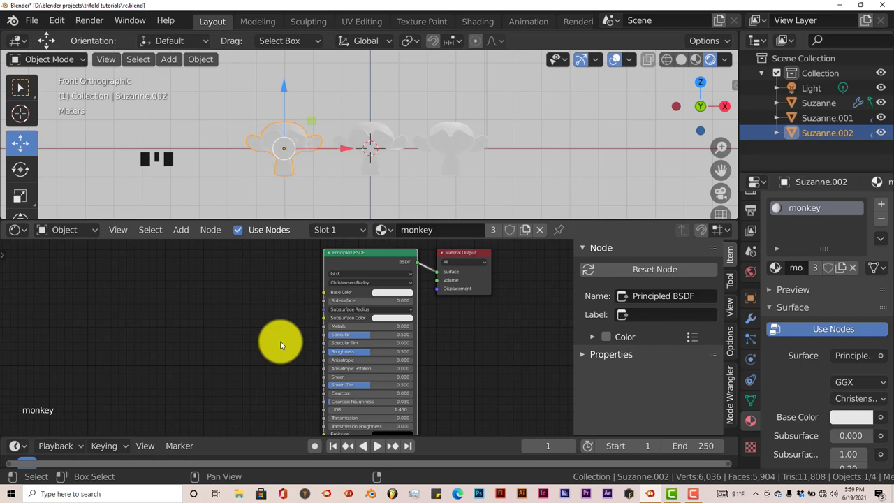
key("shift+a")
mouse_move(280, 341)
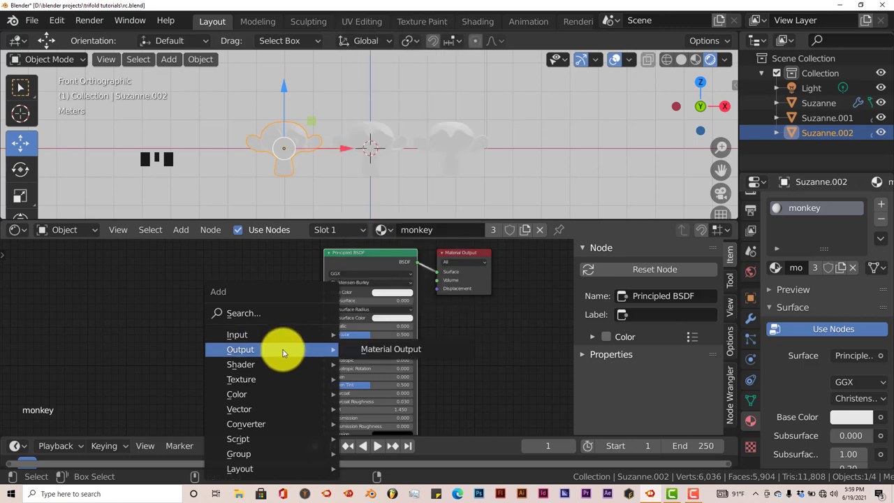
Step: Browse the Add menu's categories down to the Converter submenu listing ColorRamp
mouse_move(277, 364)
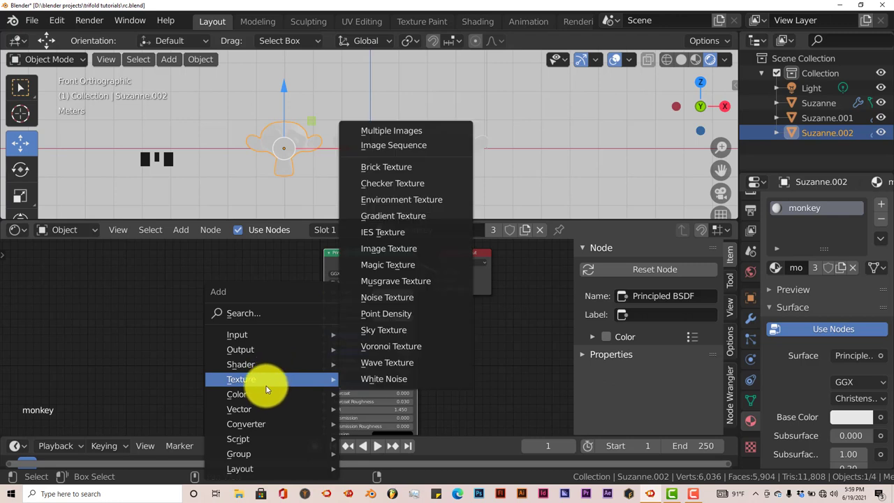
mouse_move(263, 392)
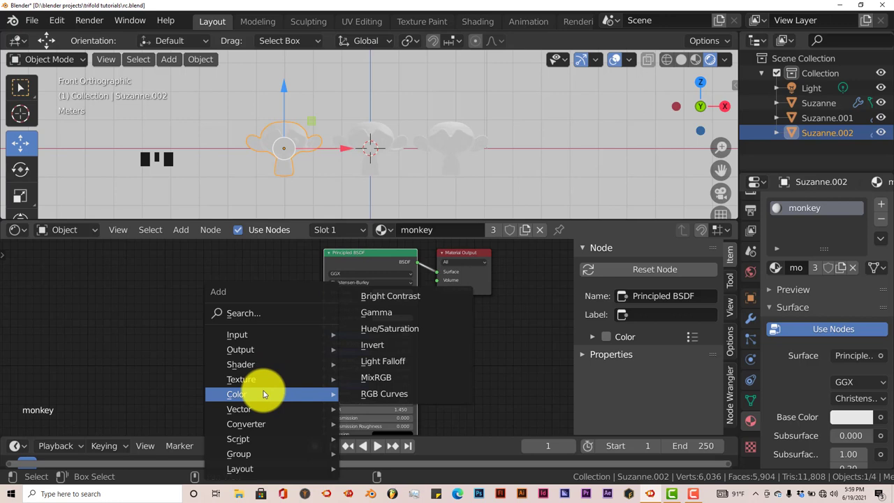
mouse_move(258, 410)
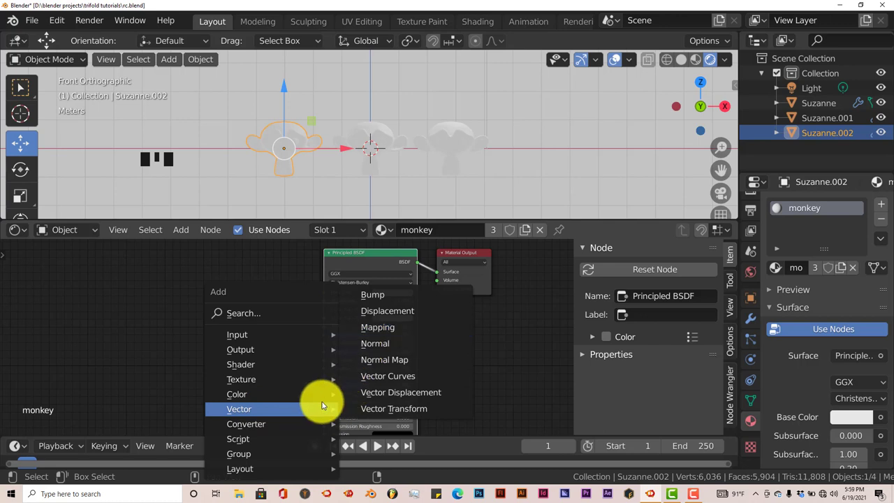
mouse_move(270, 429)
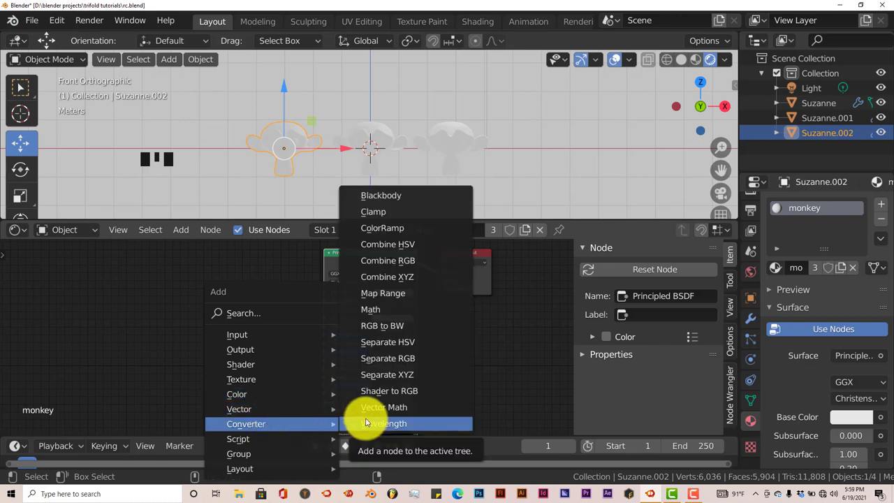
Step: Add a ColorRamp left of the Principled BSDF and link its Color to Base Color
left_click(382, 227)
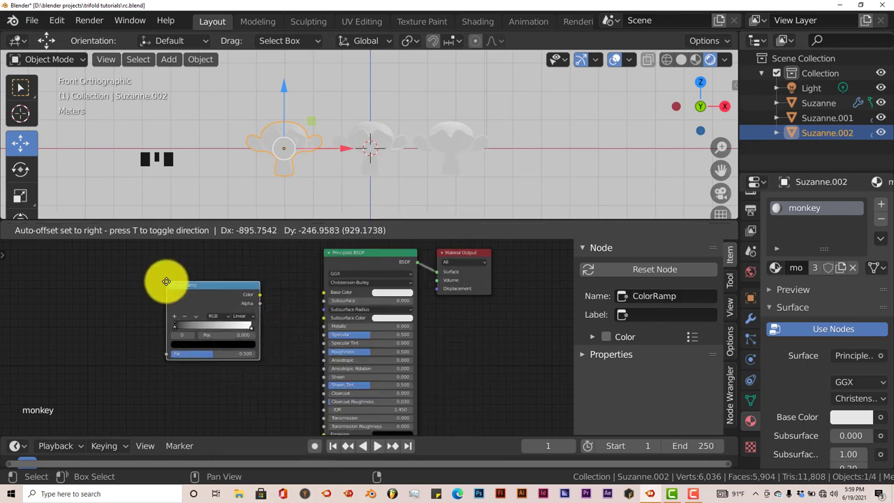
left_click(181, 300)
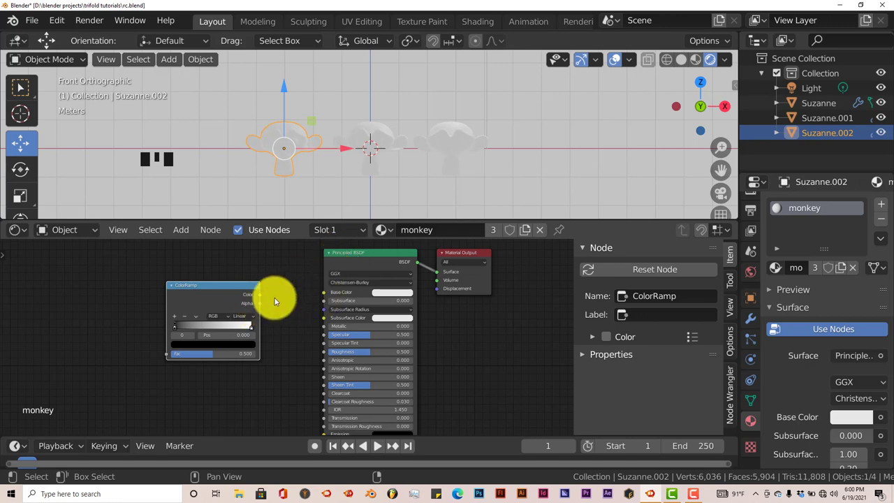
left_click_drag(260, 295, 324, 292)
scroll(276, 351, "up", 4)
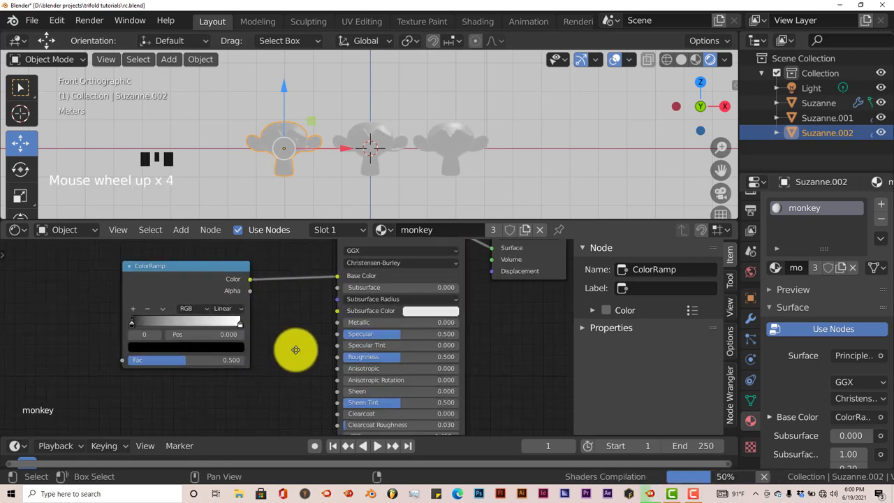
middle_click_drag(295, 349, 354, 354)
scroll(296, 350, "up", 1)
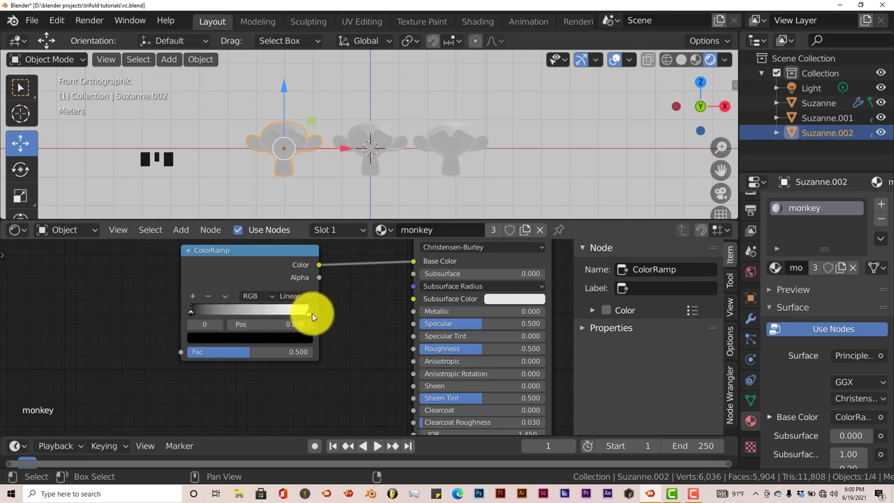
Step: Set both the left and right ColorRamp stops to the same bright orange-yellow
left_click(195, 339)
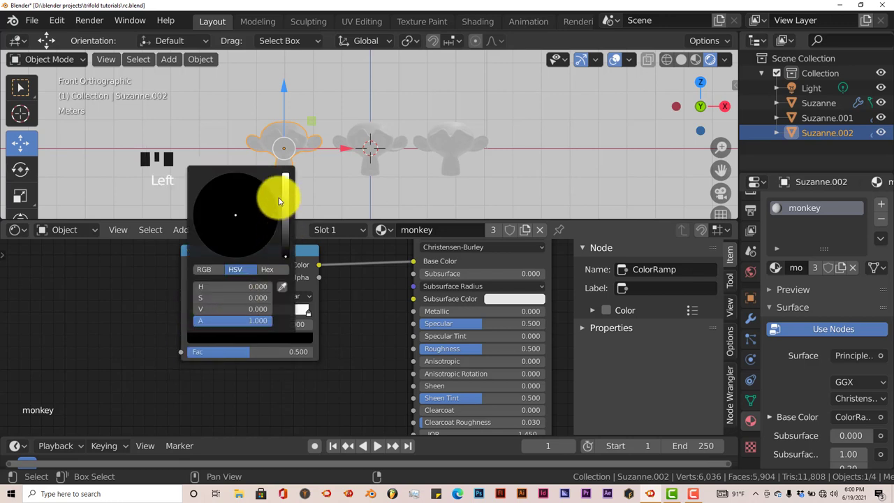
left_click(286, 183)
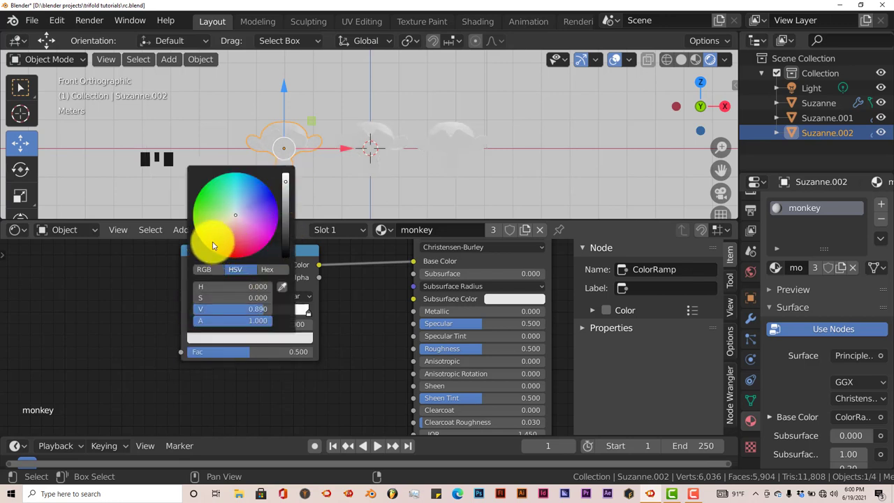
left_click(212, 242)
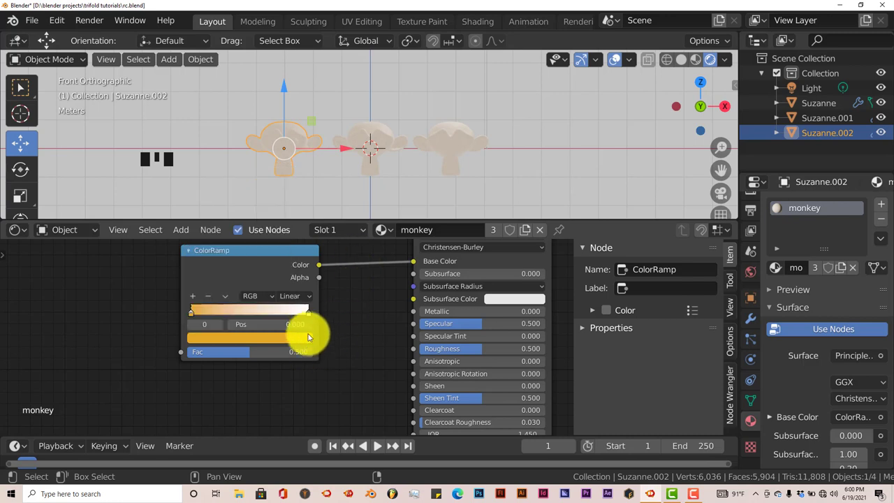
left_click(308, 312)
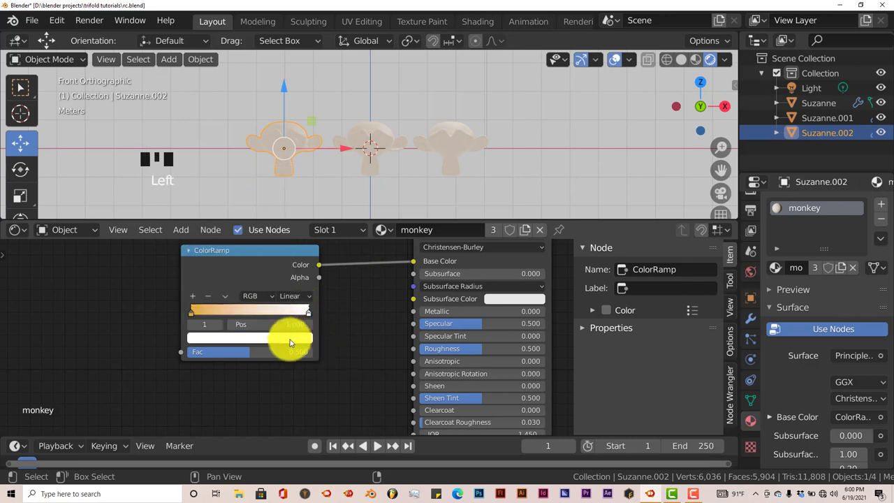
left_click(291, 341)
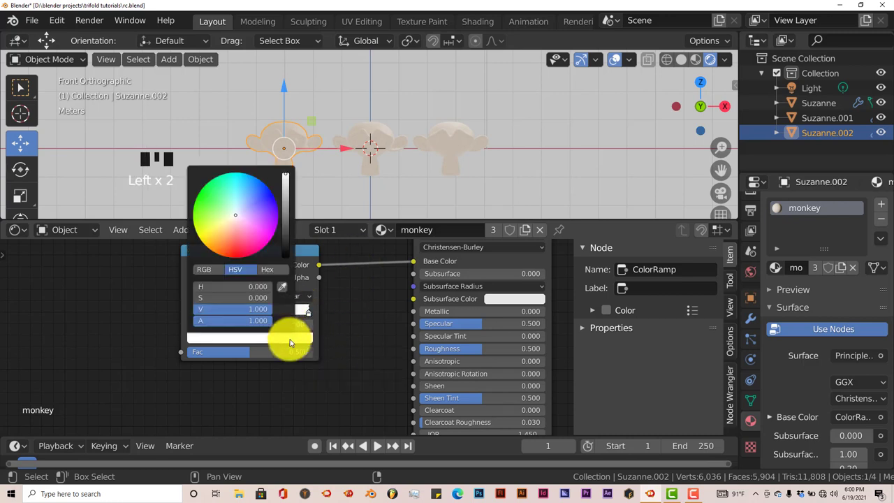
left_click(212, 241)
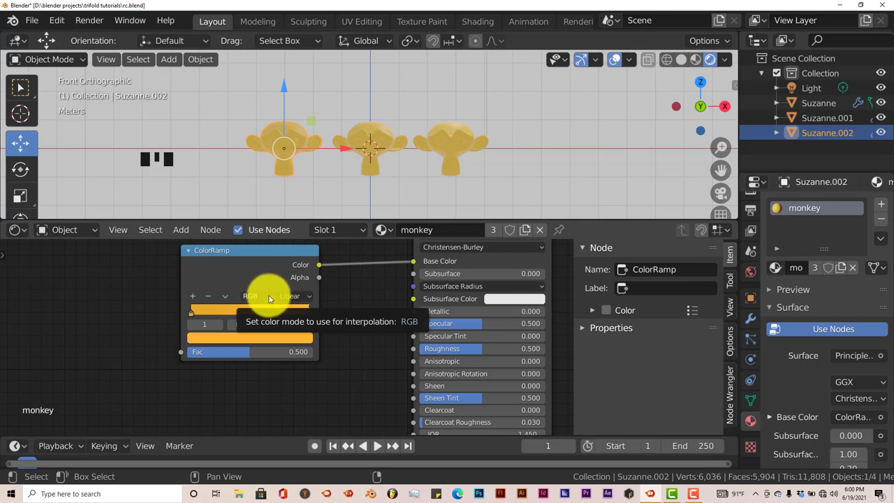
Step: Switch the ColorRamp to HSV colour mode with Far interpolation for a rainbow ramp
left_click(256, 296)
left_click(255, 323)
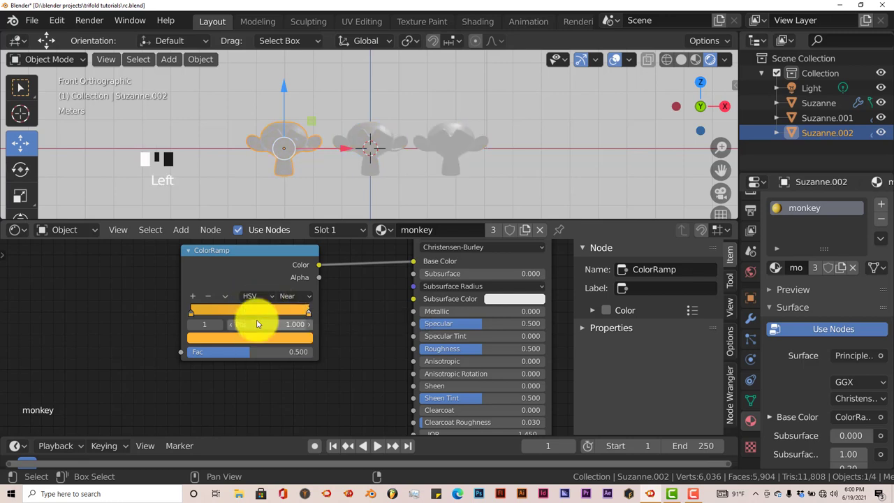
left_click(299, 300)
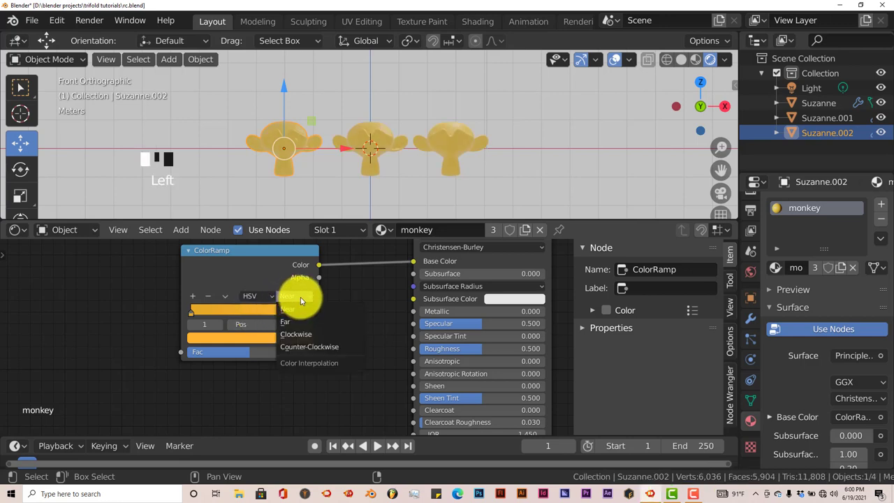
left_click(287, 321)
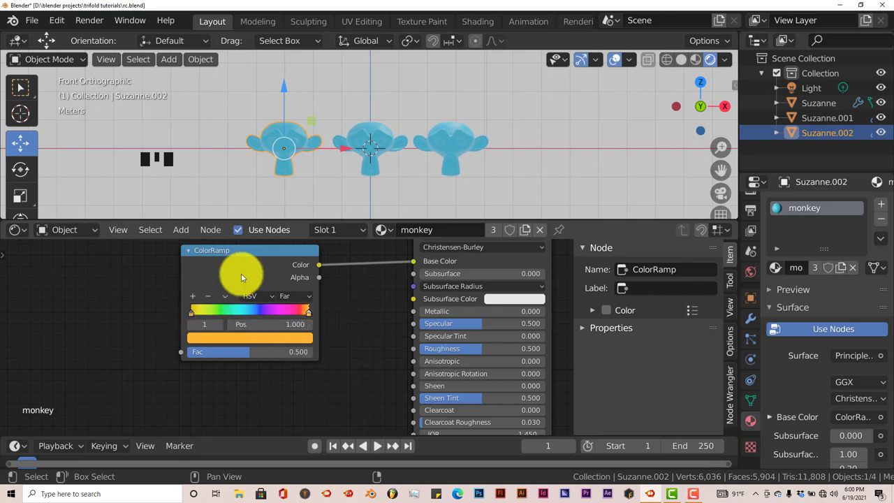
left_click(251, 253)
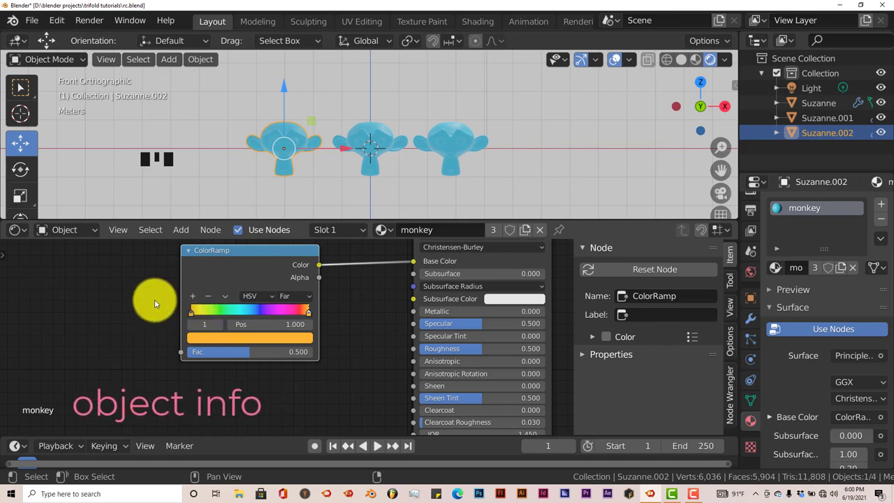
Step: Add an Object Info node to the left of the ColorRamp
key("shift+a")
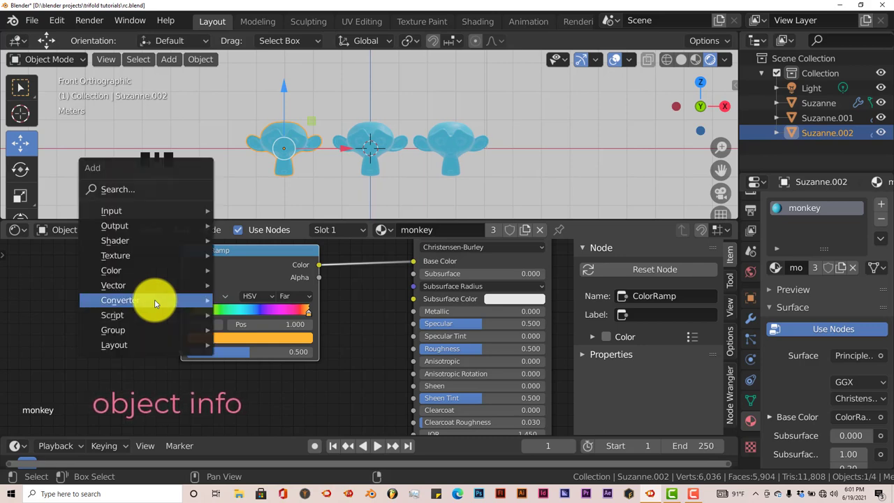
mouse_move(145, 212)
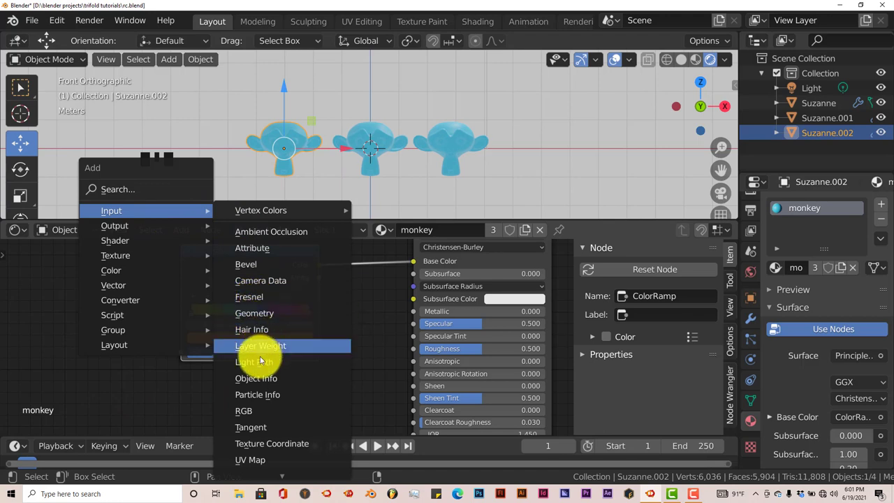
left_click(256, 378)
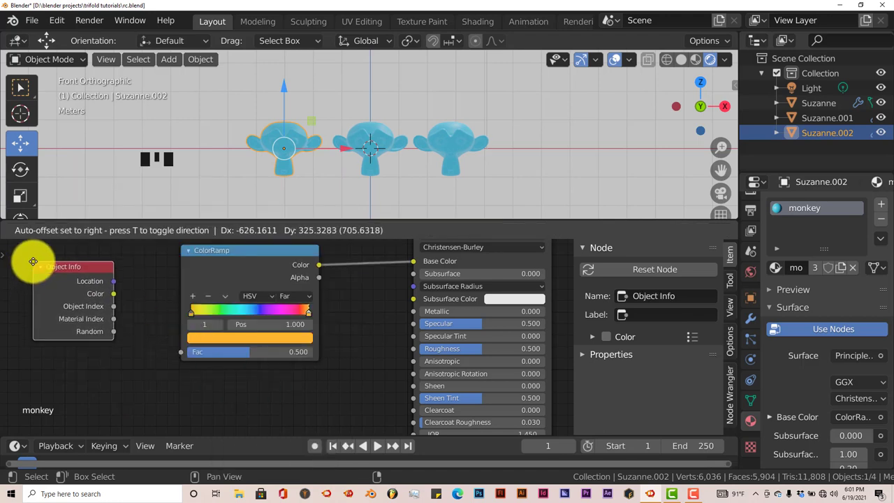
left_click(31, 252)
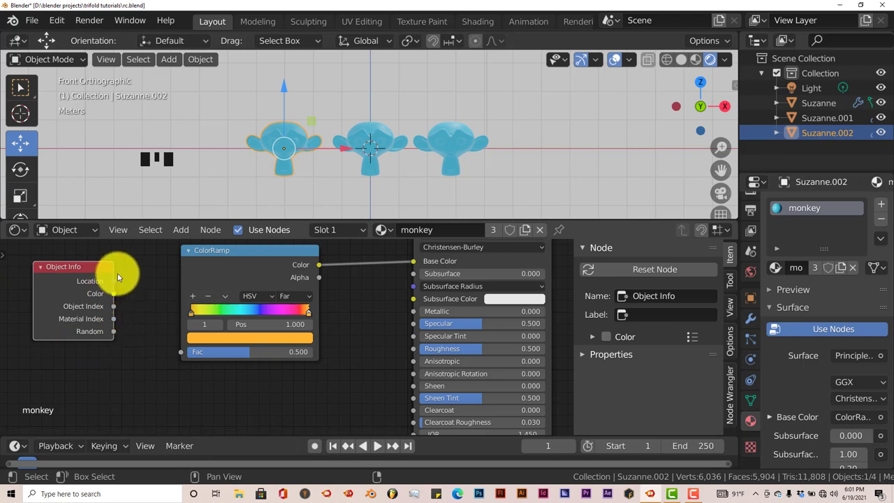
middle_click_drag(139, 293, 167, 287)
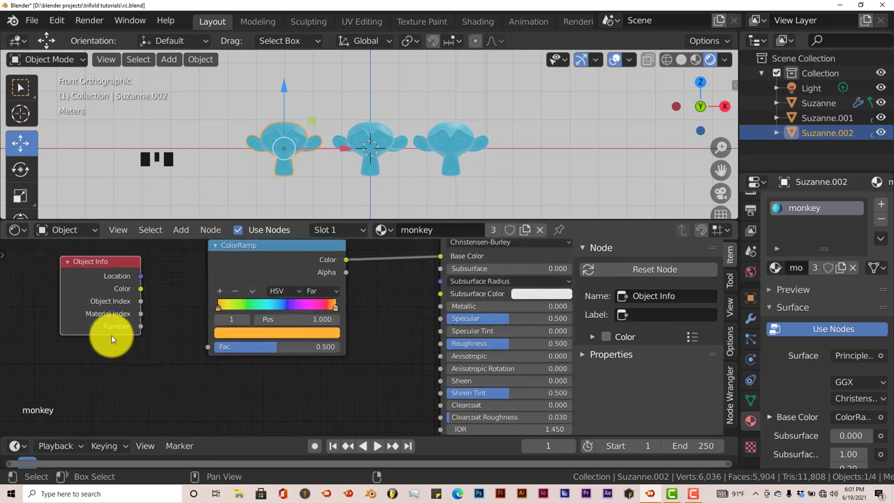
Step: Connect the Object Info Random output to the ColorRamp Fac input
left_click_drag(140, 326, 140, 330)
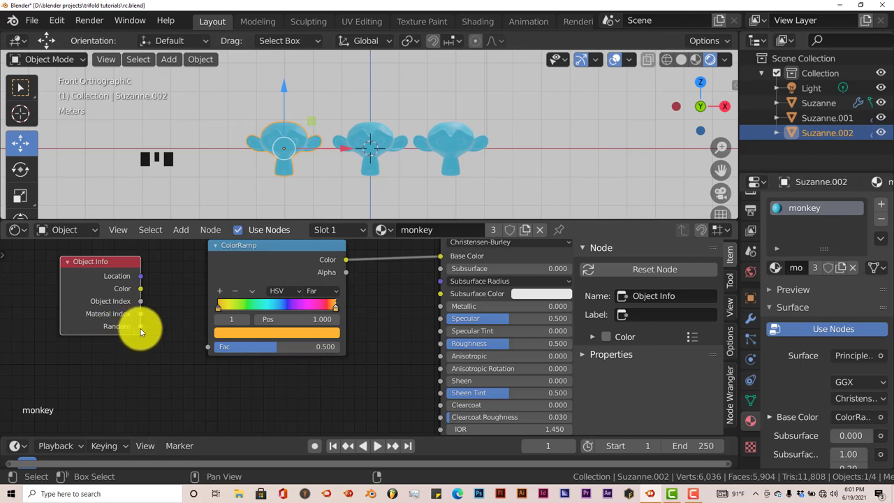
left_click_drag(141, 330, 218, 283)
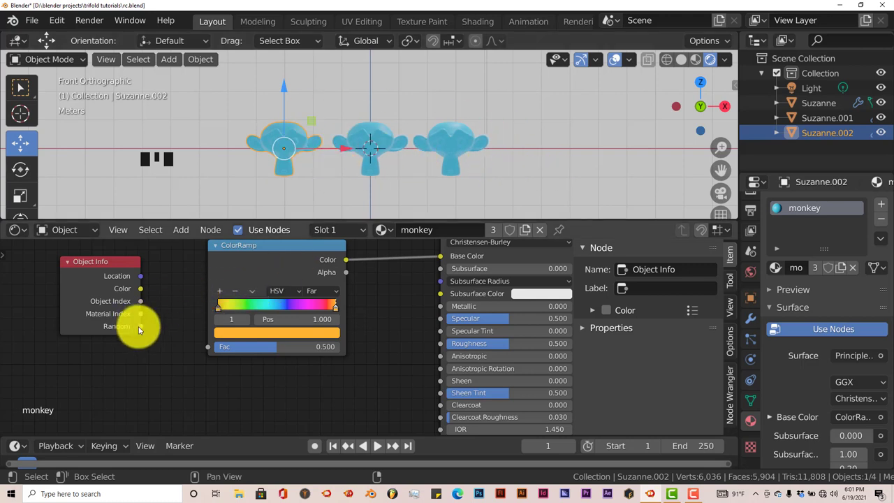
left_click_drag(140, 326, 211, 352)
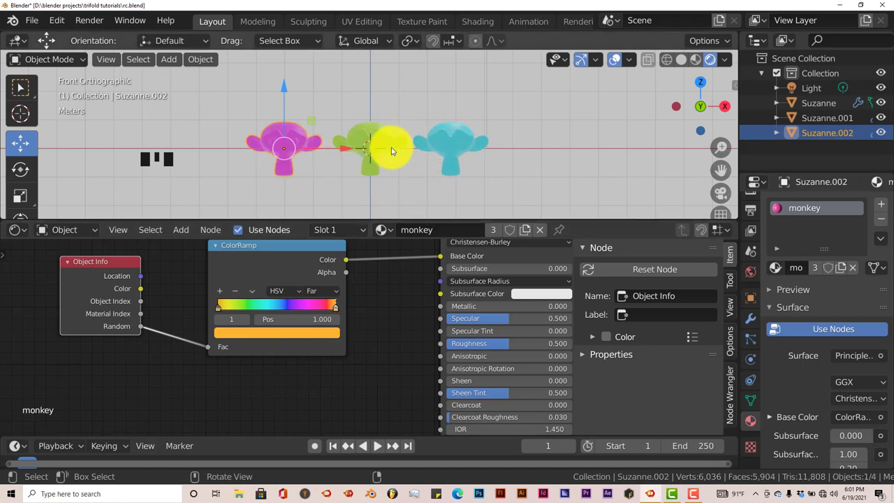
Step: Zoom out the viewport and select the middle green Suzanne
scroll(391, 151, "down", 1)
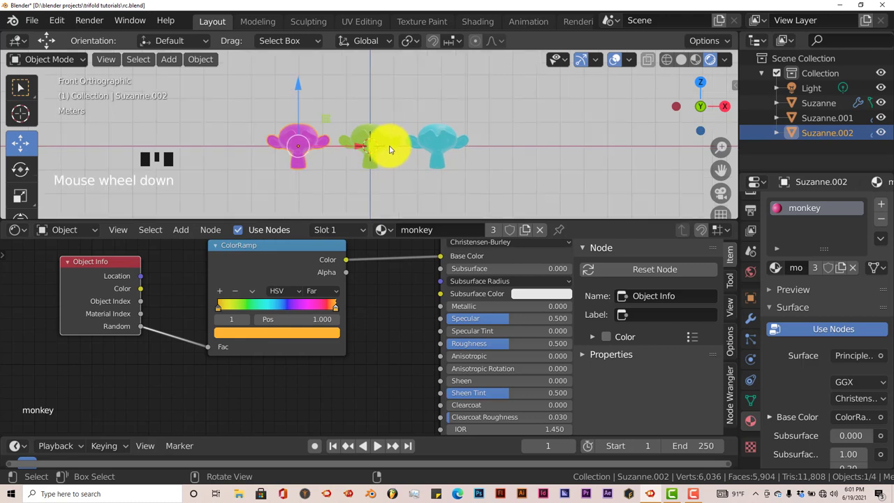
left_click(368, 133)
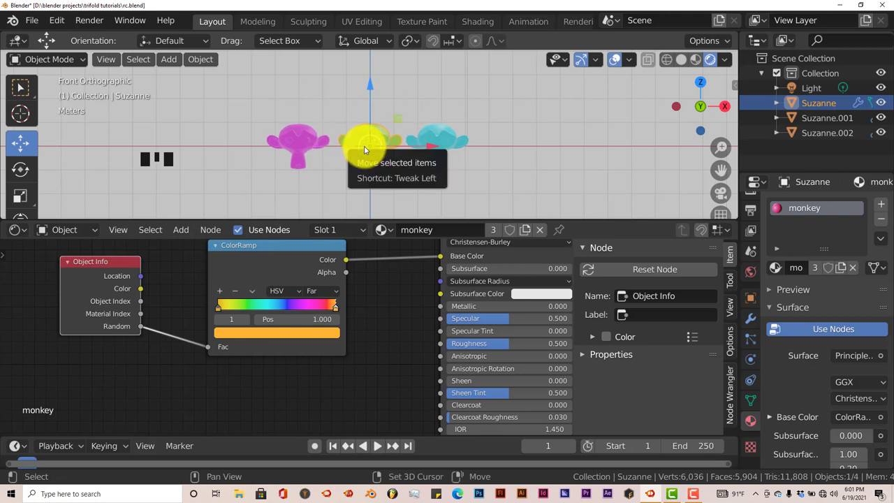
Step: Duplicate the middle monkey and move the orange copy above the row
key("shift+d")
right_click(361, 144)
left_click_drag(368, 106, 366, 52)
Step: Duplicate the middle monkey again and move the red copy below the row
left_click(369, 138)
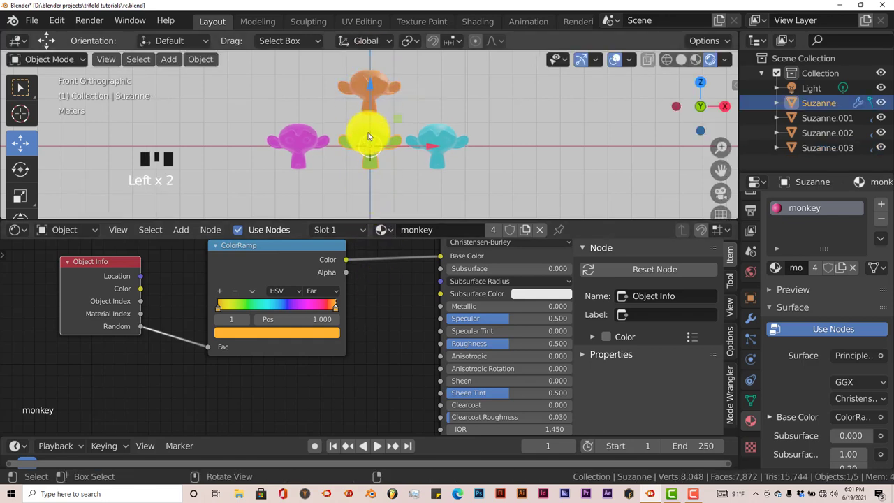
key("shift+d")
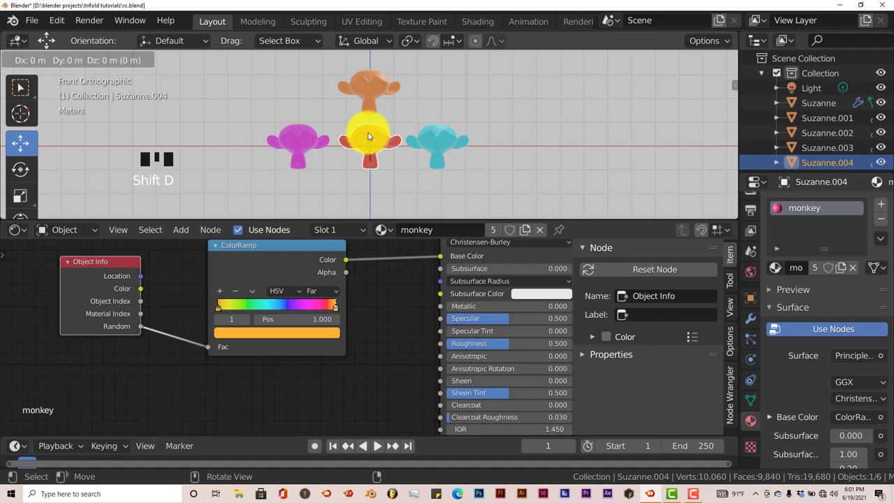
right_click(366, 131)
left_click_drag(364, 89, 377, 148)
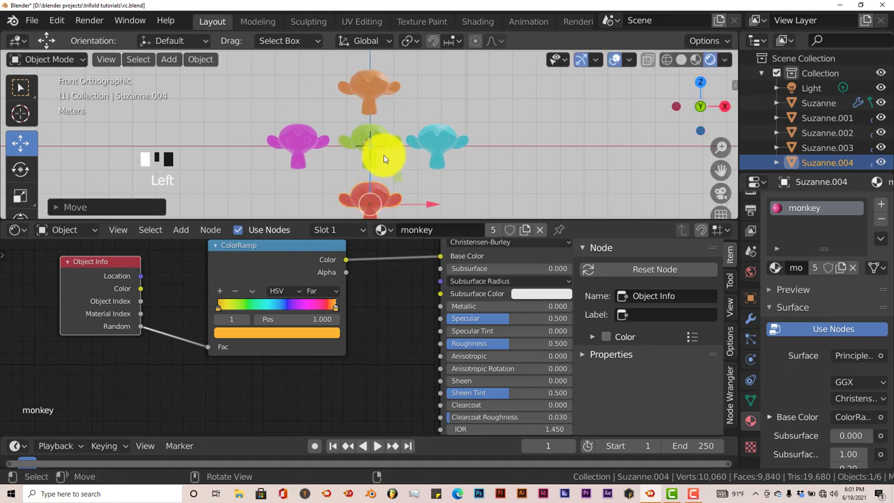
scroll(409, 179, "down", 2)
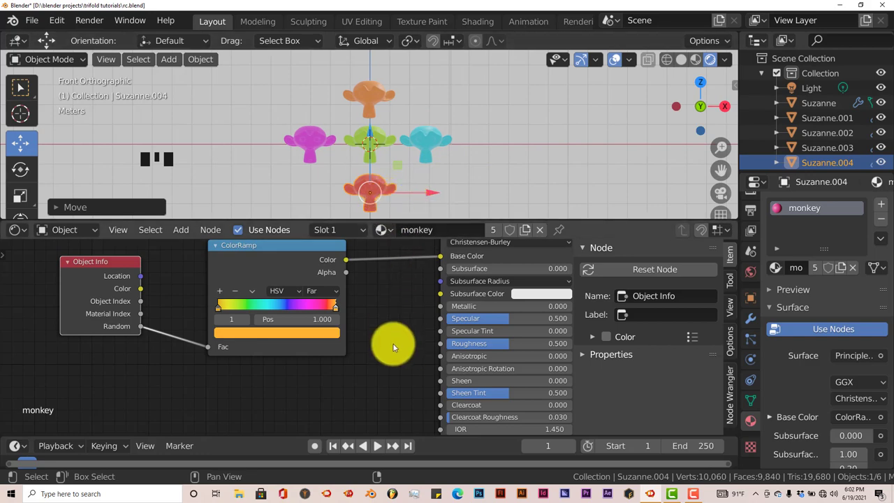
scroll(393, 346, "down", 2)
middle_click_drag(387, 349, 443, 349)
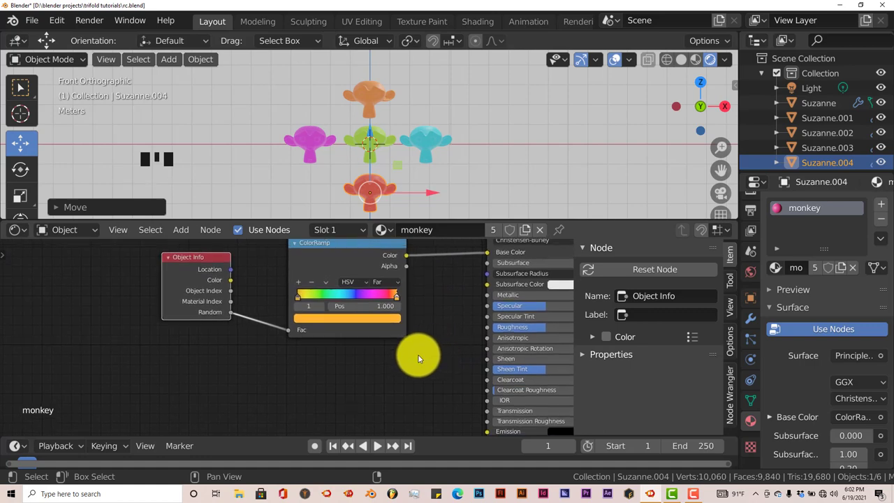